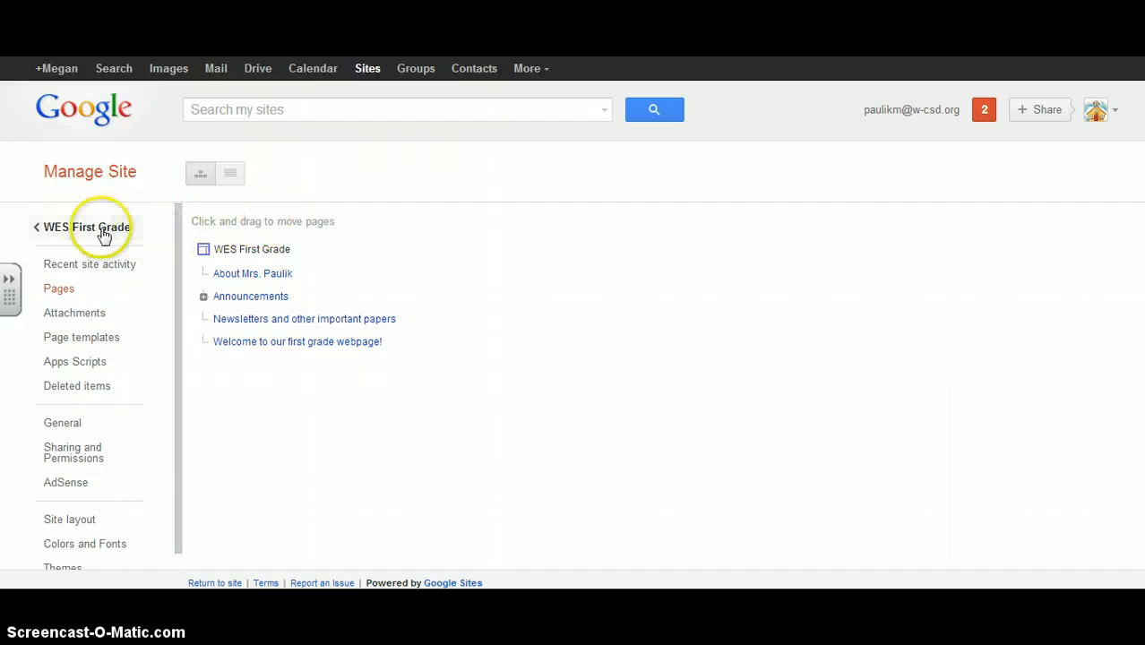
# Step: In the site layout's sidebar navigation settings, keep automatic organization off and move "Newsletters and other important papers" to the end of the page list
pyautogui.click(75, 525)
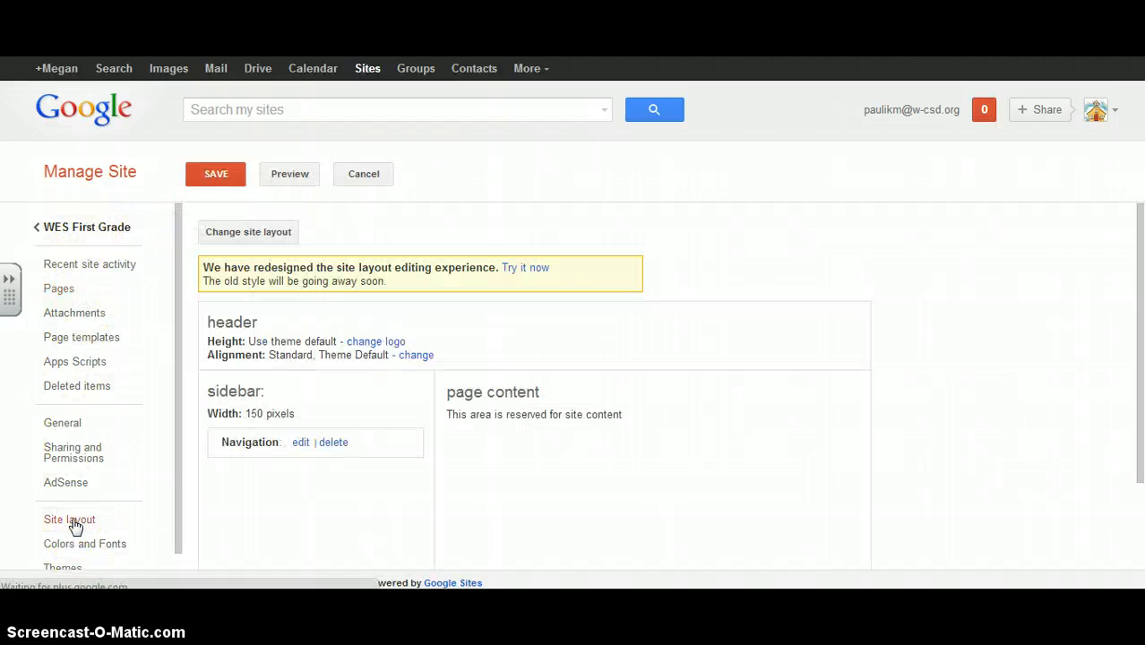
pyautogui.click(302, 442)
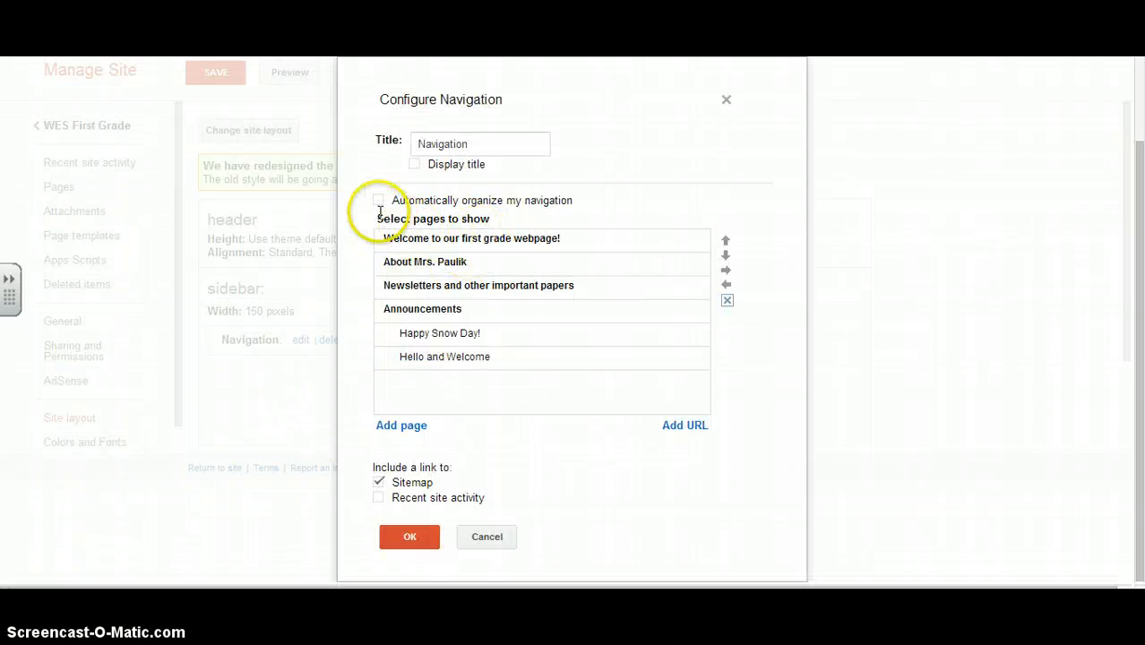
pyautogui.click(378, 200)
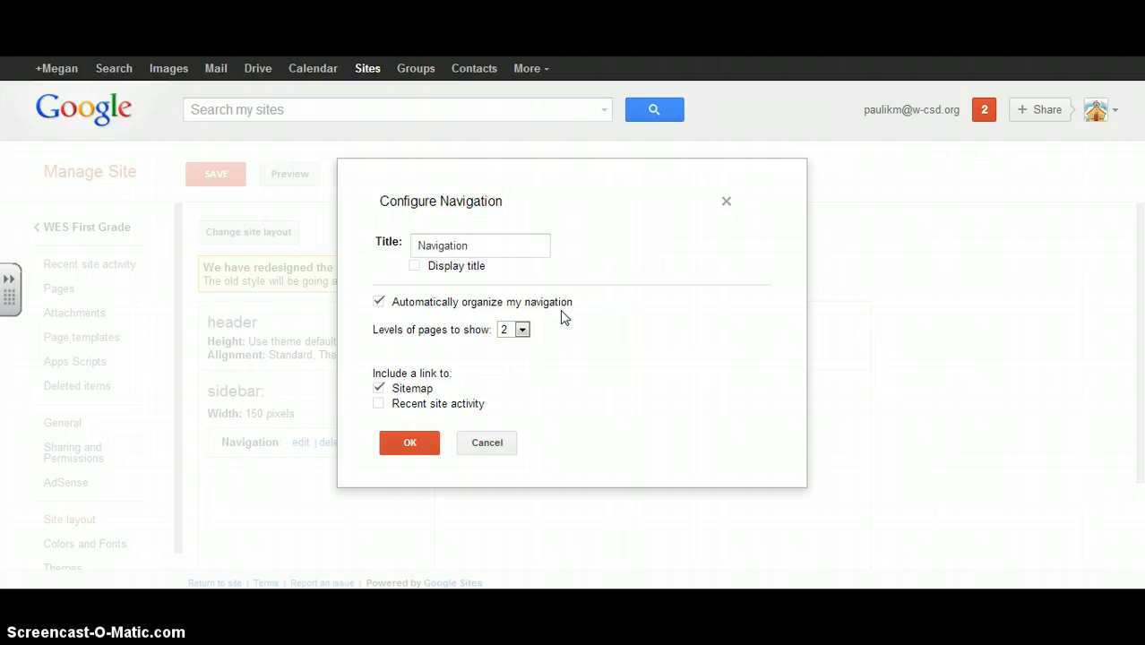
pyautogui.click(379, 302)
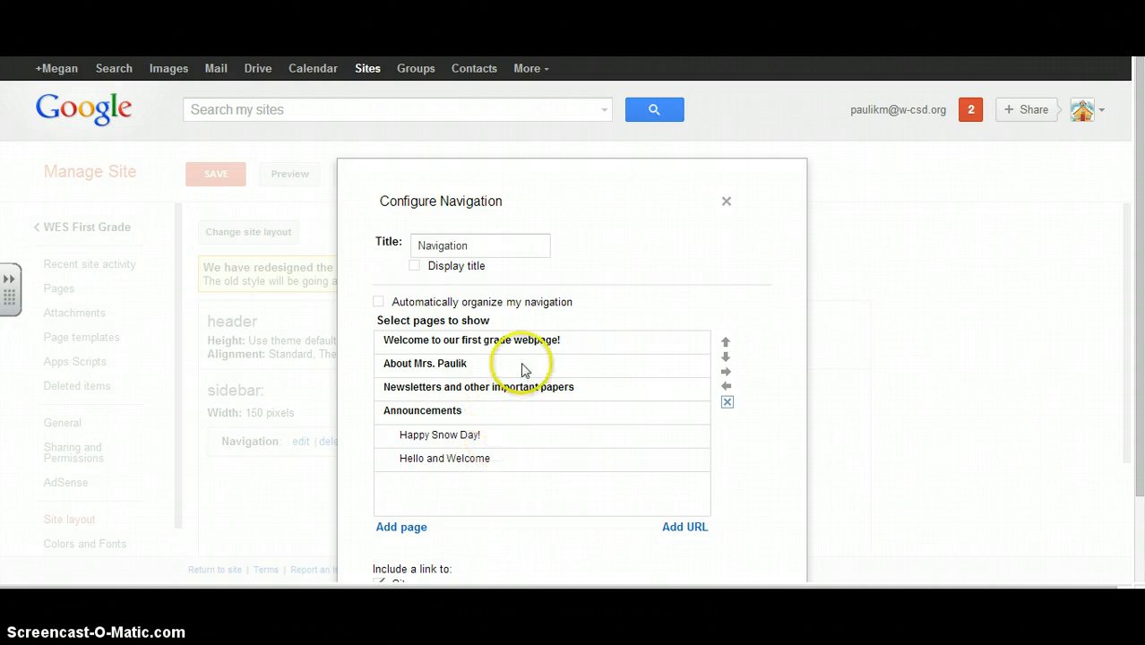
pyautogui.click(541, 392)
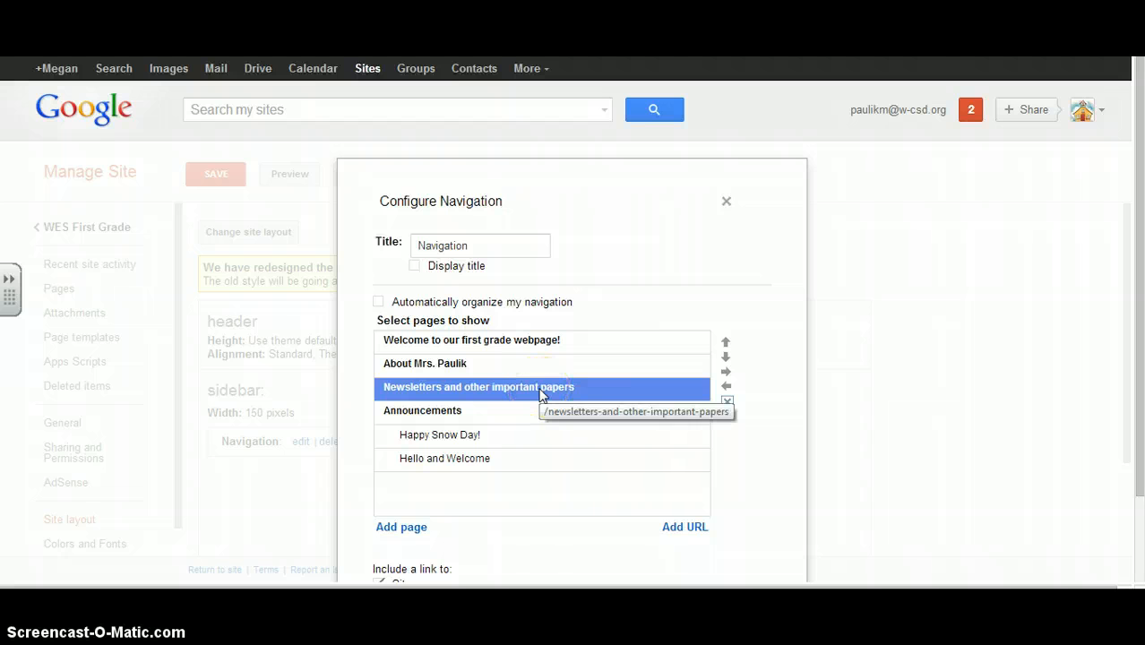
pyautogui.click(728, 360)
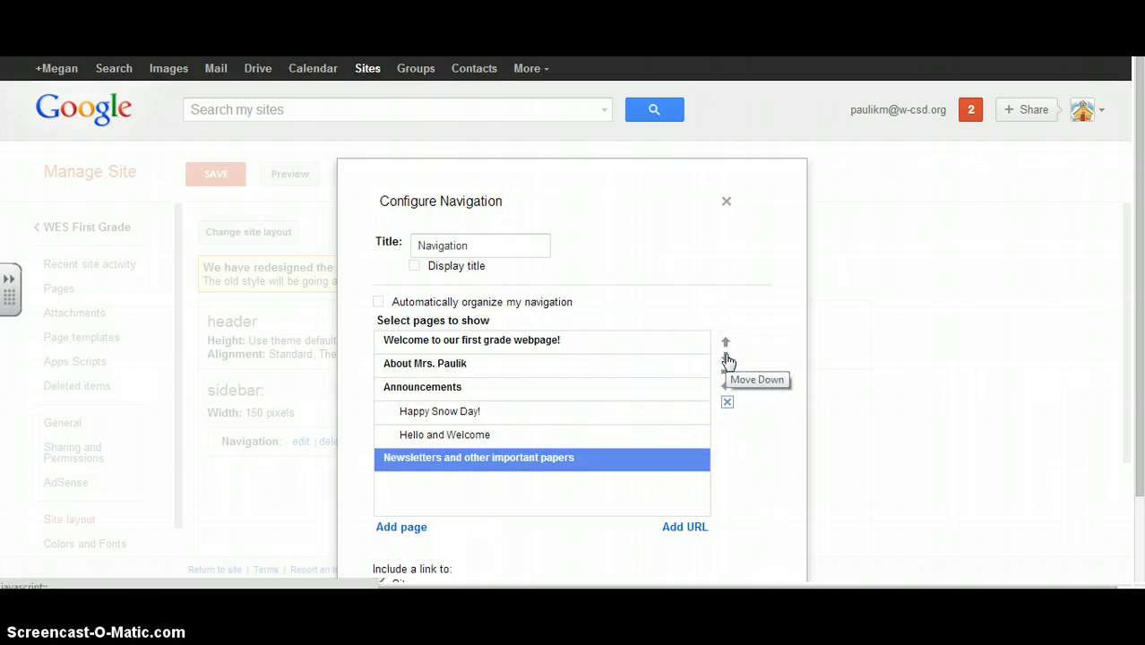
# Step: Try Announcements above the teacher's About page, and move the About page back up above Announcements
pyautogui.click(429, 385)
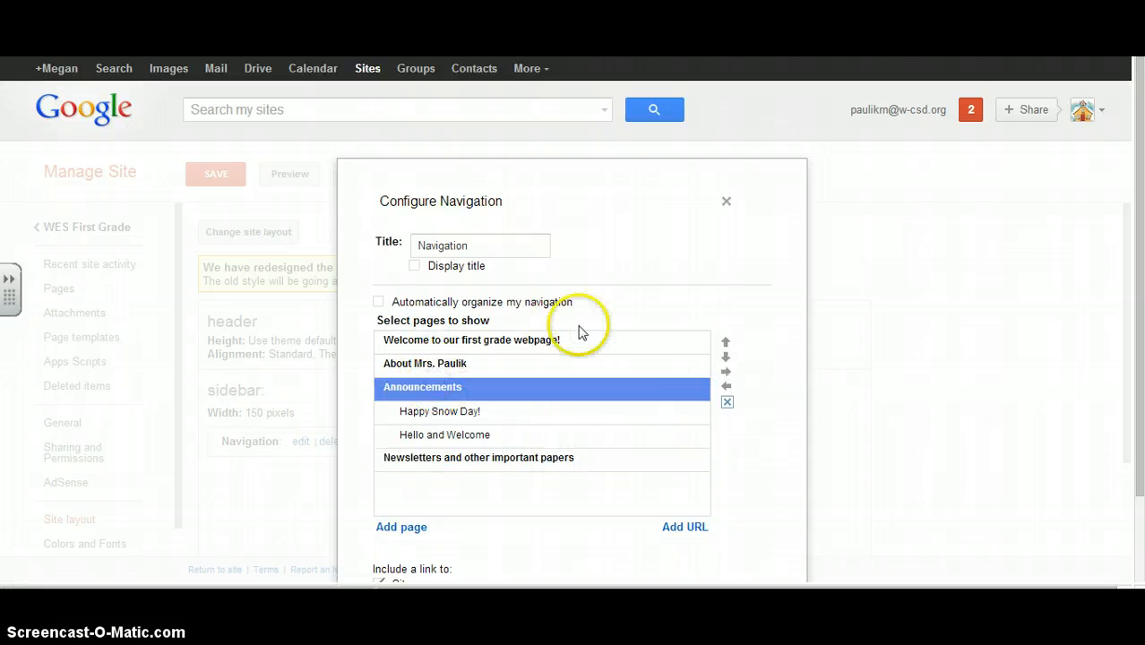
pyautogui.click(726, 342)
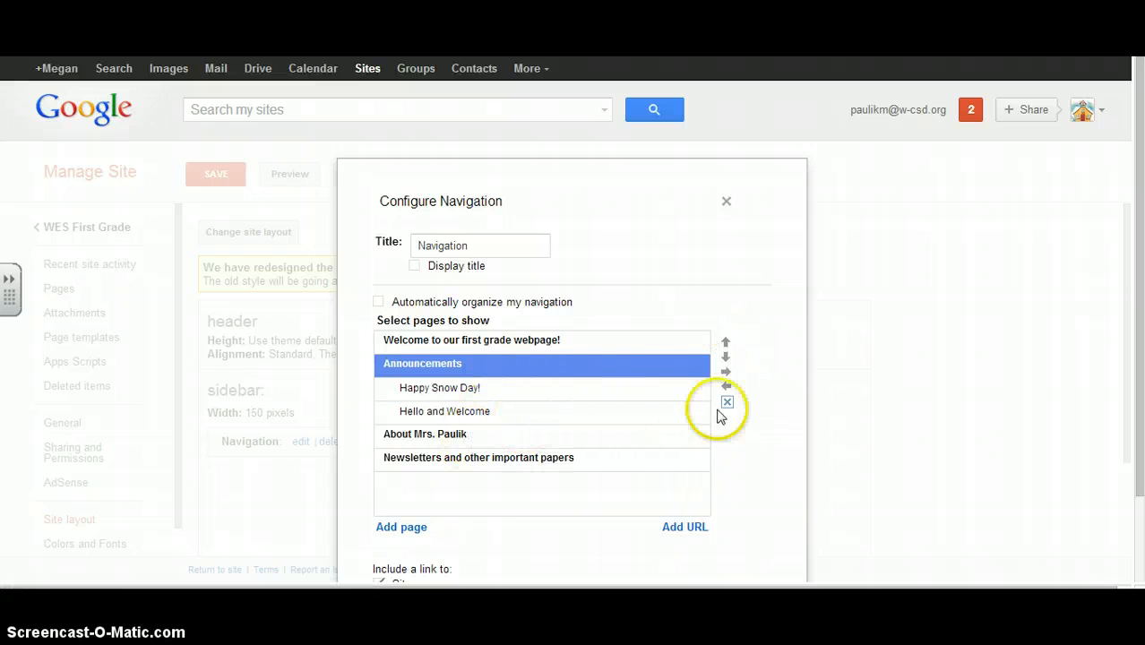
pyautogui.click(451, 435)
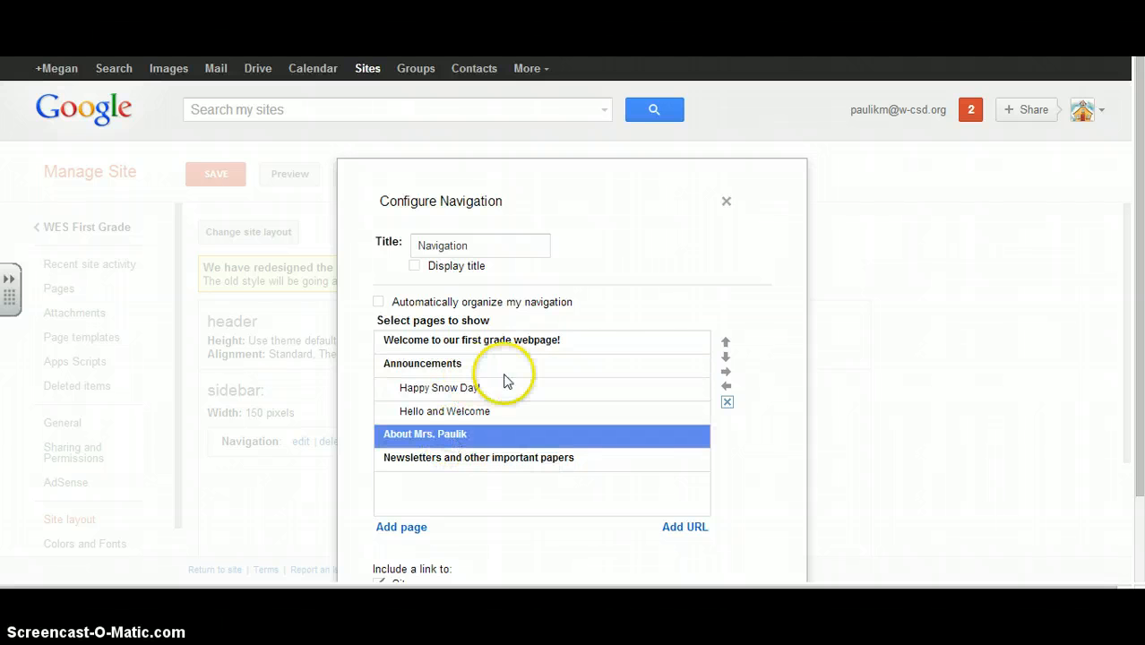
pyautogui.click(727, 345)
pyautogui.click(727, 345)
pyautogui.click(726, 345)
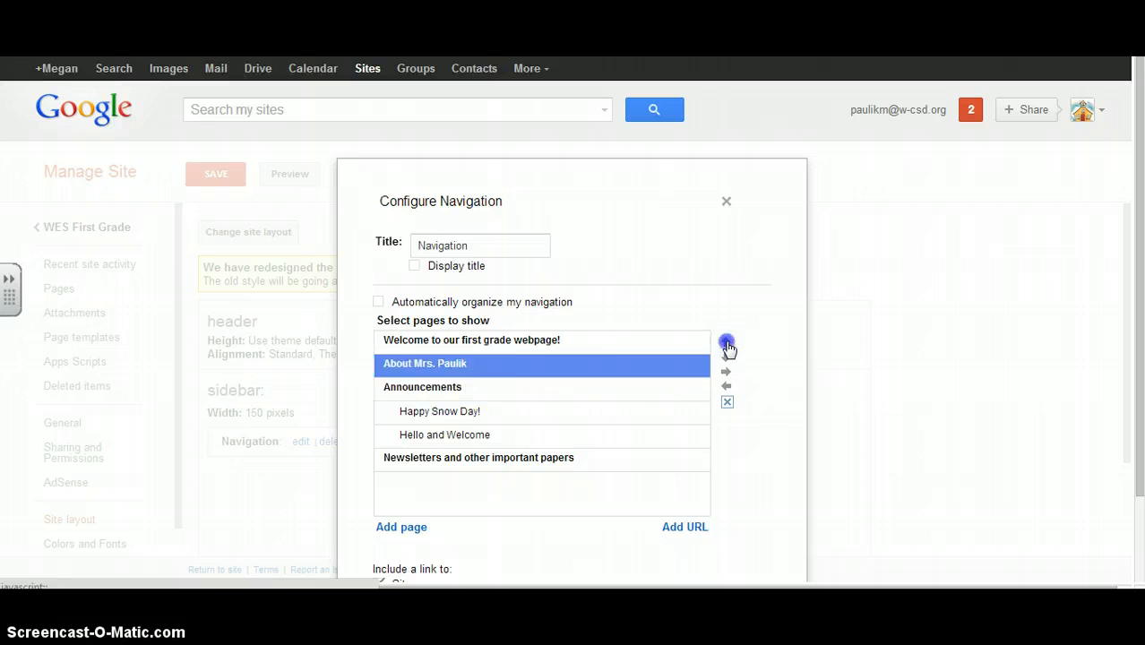
# Step: Indent the teacher's About page as a subpage of "Welcome to our first grade webpage!" and accept the navigation settings
pyautogui.click(727, 345)
pyautogui.click(727, 358)
pyautogui.click(727, 372)
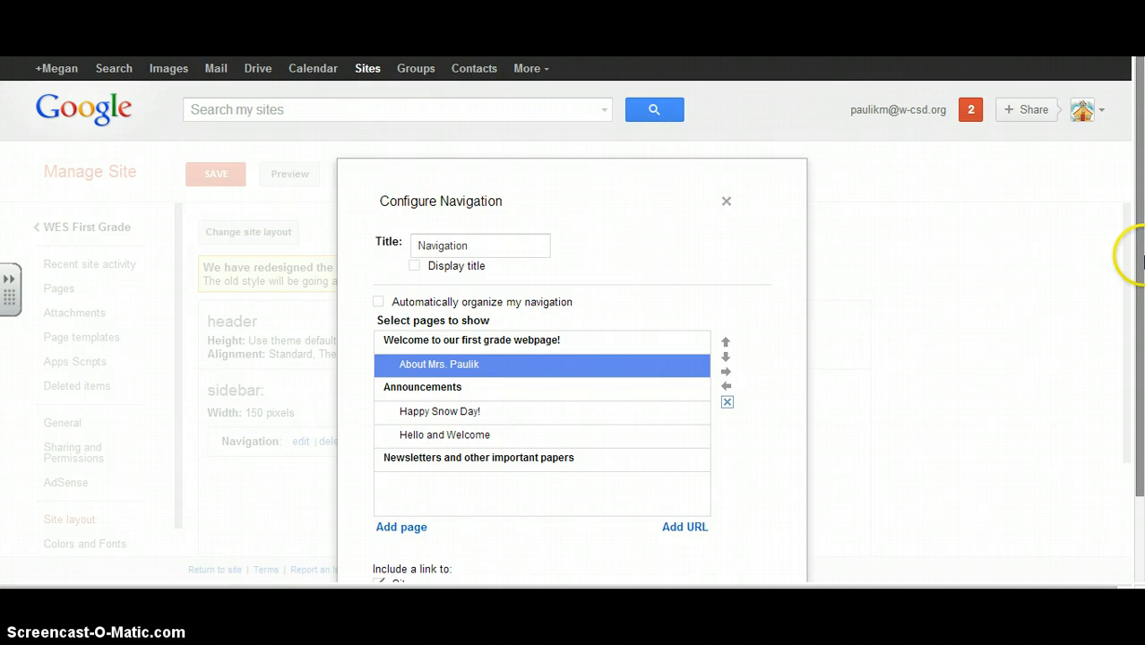
pyautogui.moveTo(1134, 269); pyautogui.dragTo(1142, 363)
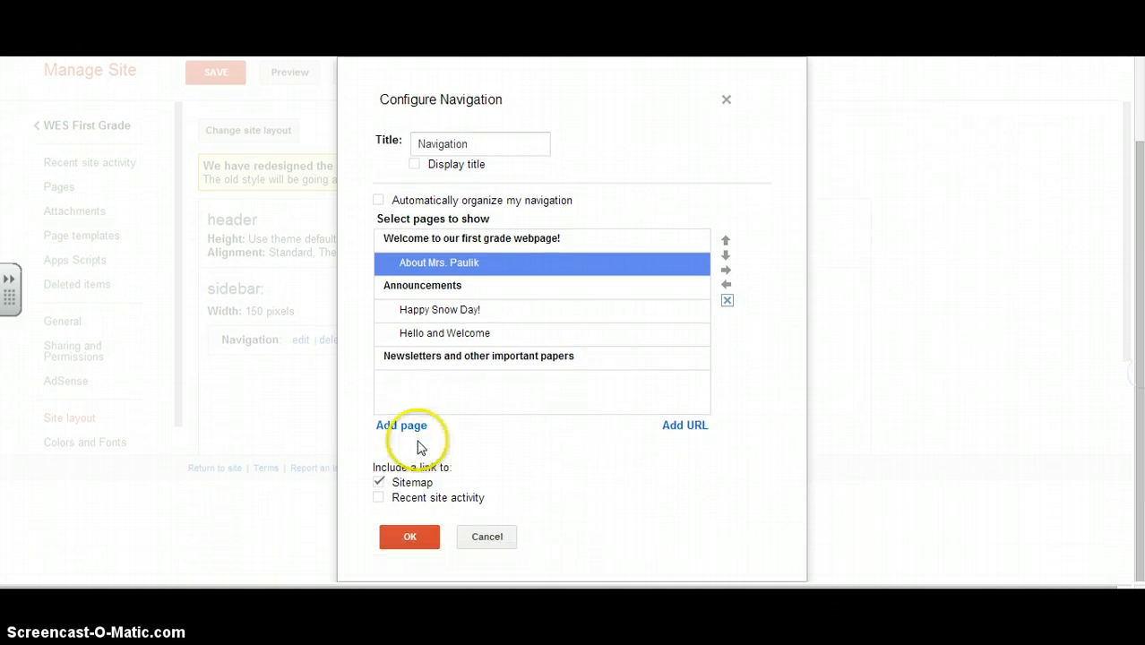
pyautogui.click(418, 539)
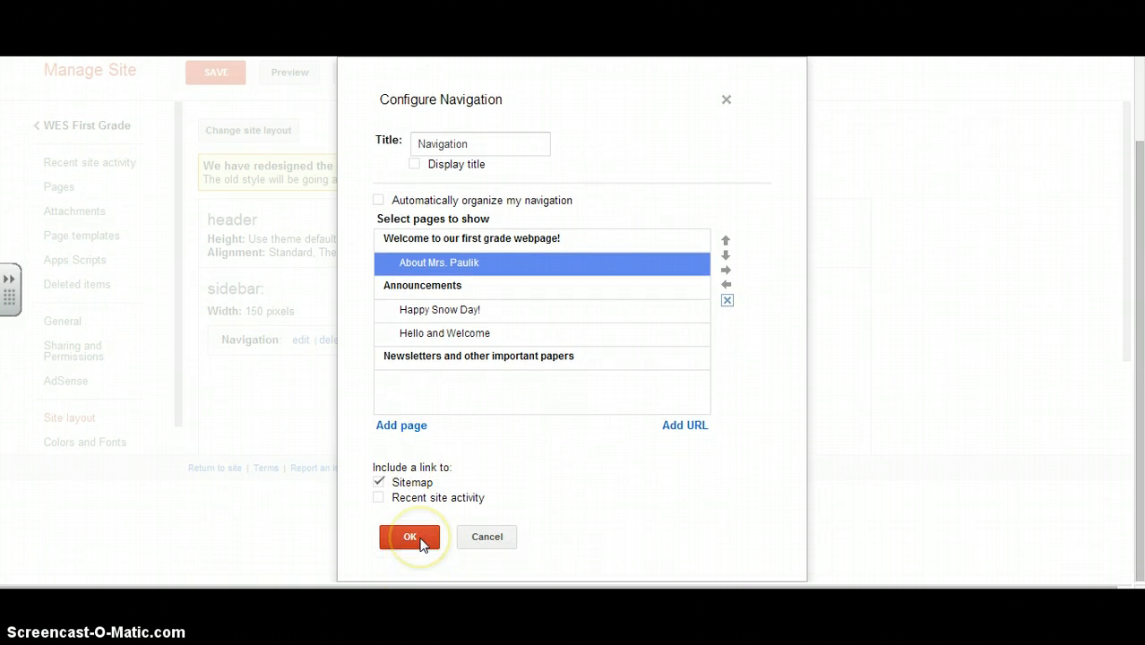
pyautogui.moveTo(578, 200); pyautogui.dragTo(373, 199)
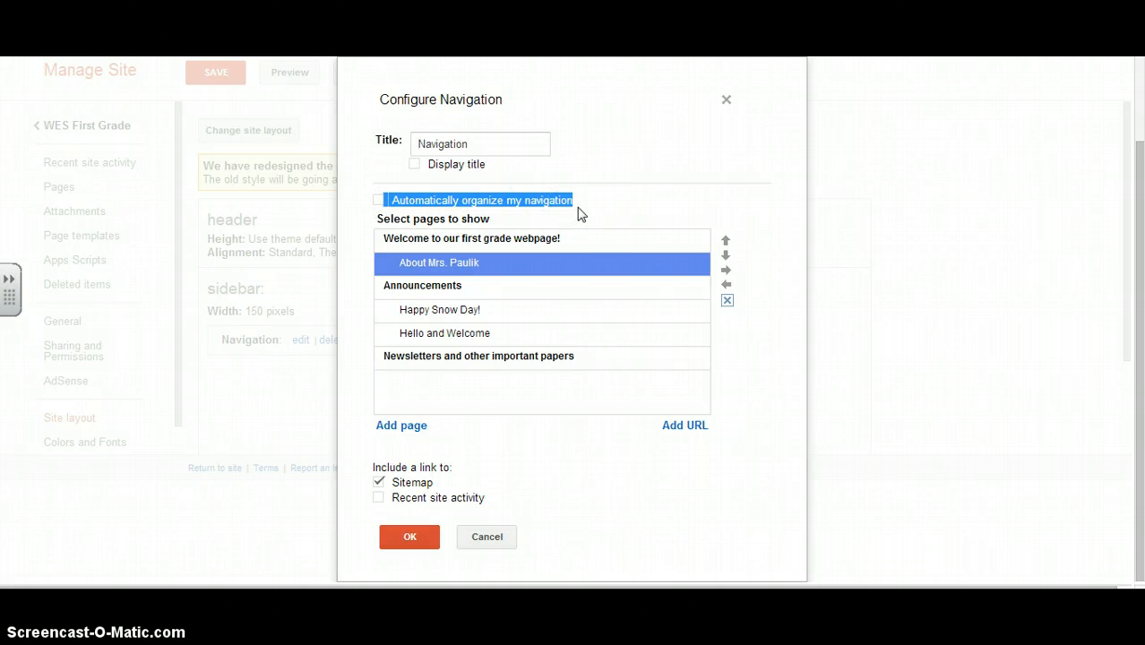
pyautogui.click(409, 538)
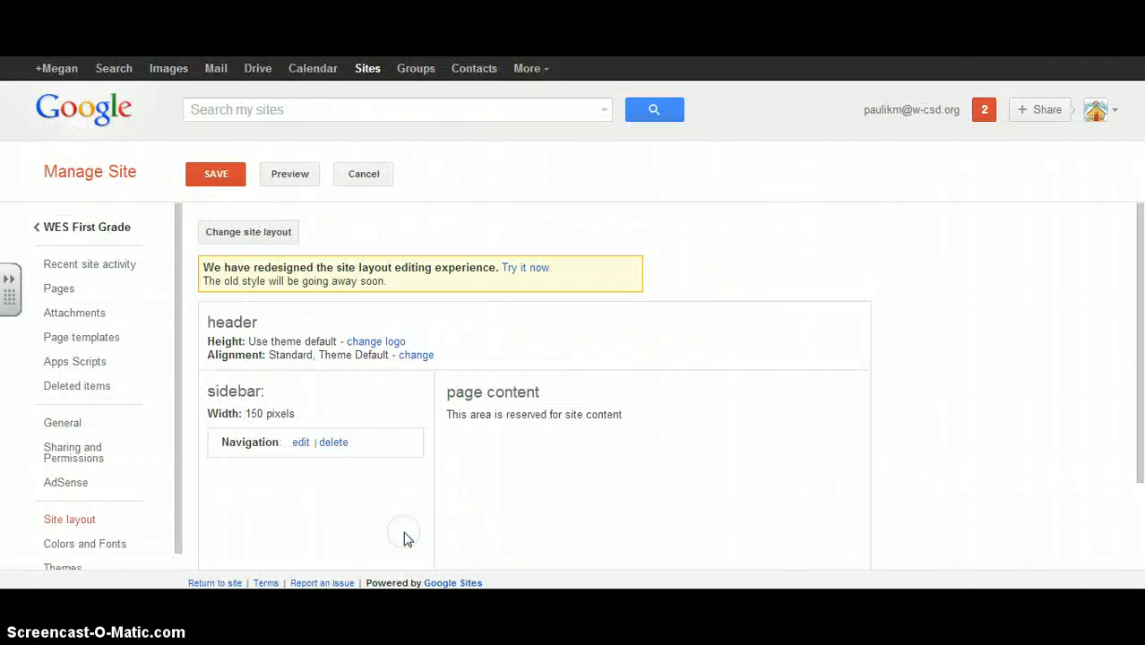
# Step: Save the site layout changes and return to the WES First Grade site
pyautogui.click(224, 177)
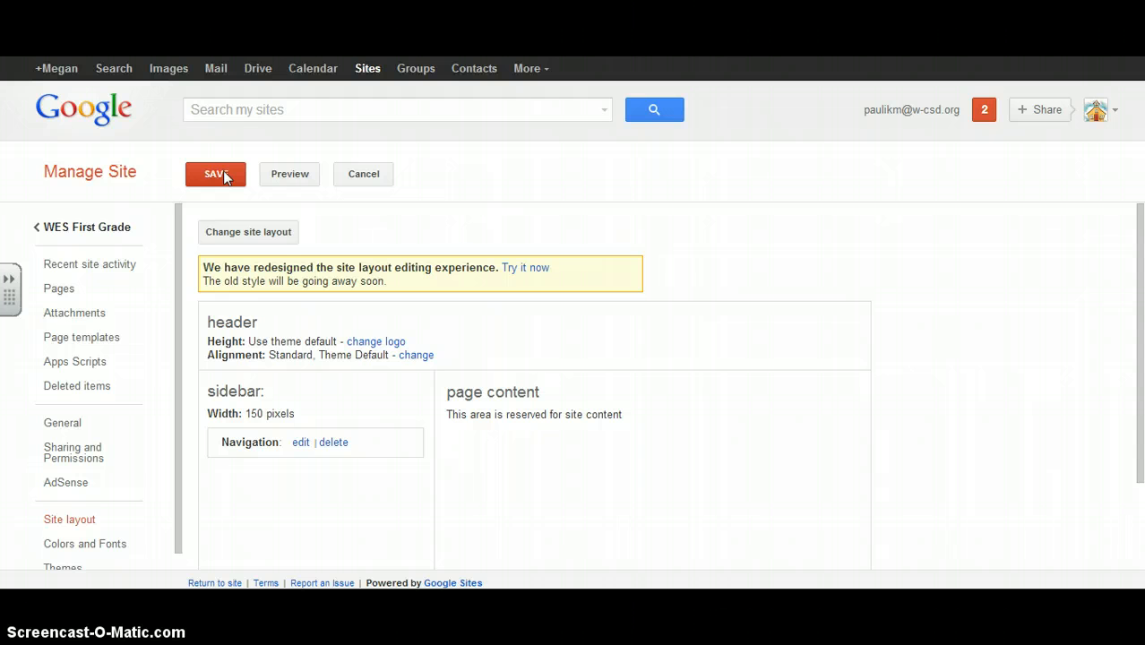
pyautogui.click(224, 176)
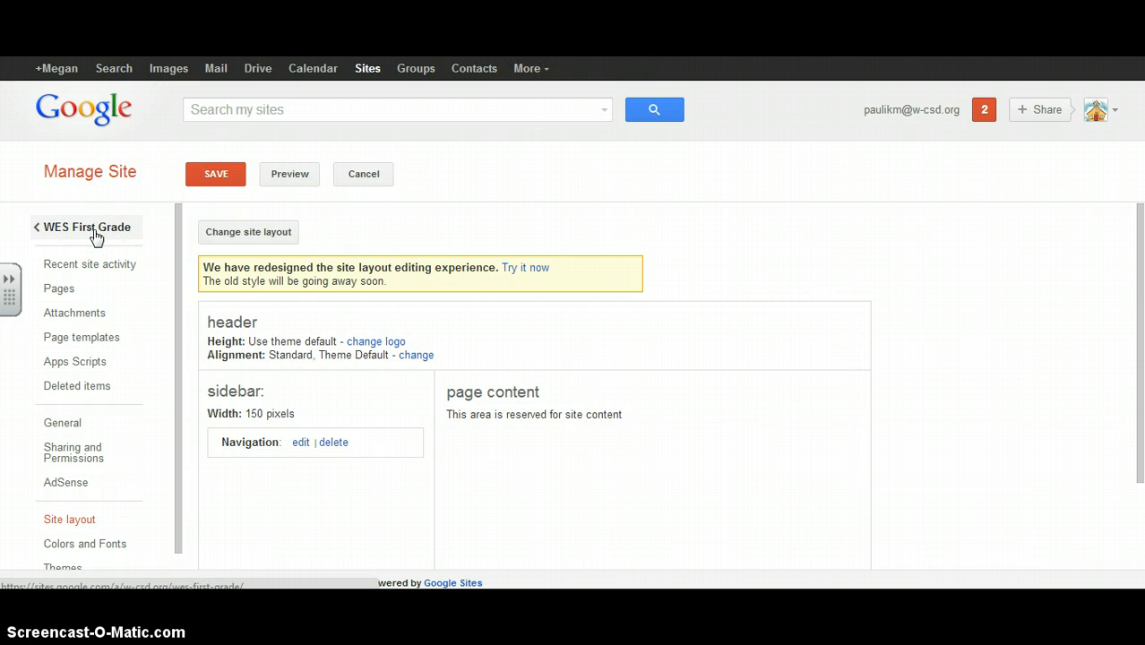
pyautogui.click(96, 236)
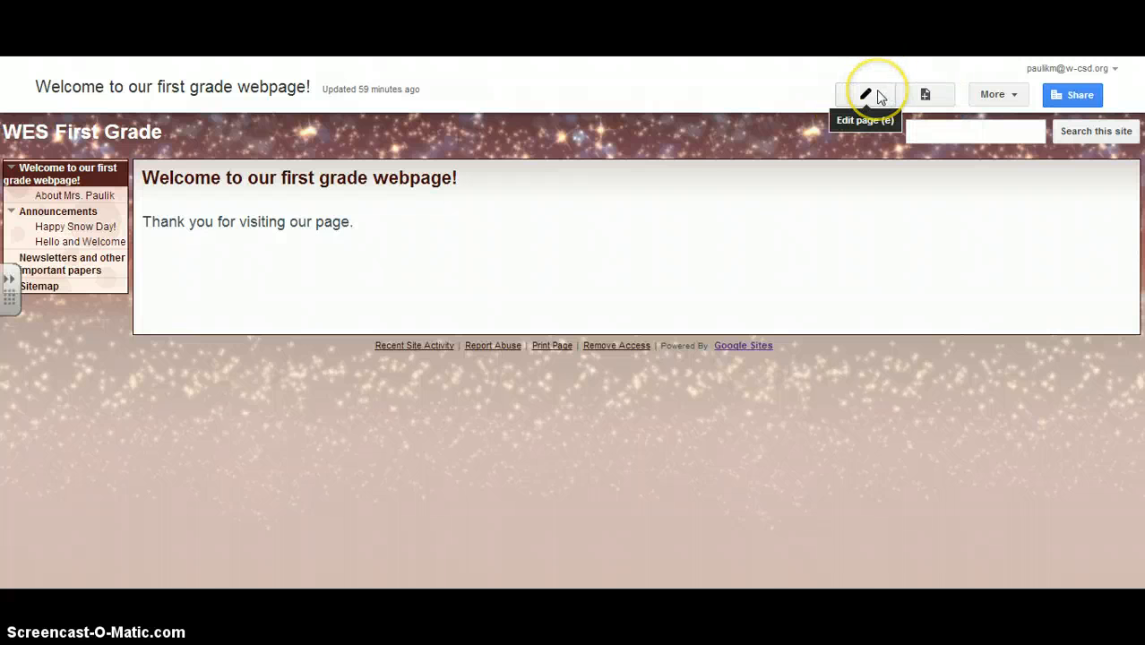
# Step: Start editing the welcome page, add a new line below "Thank you for visiting our page." and begin adding an image there
pyautogui.click(877, 95)
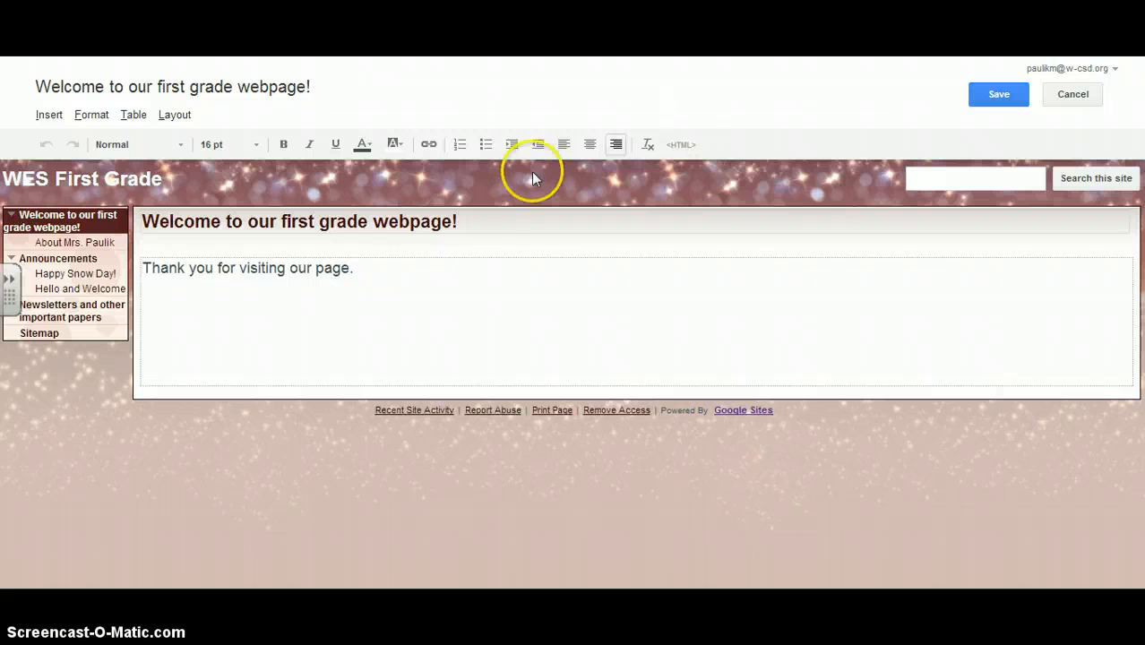
pyautogui.click(383, 272)
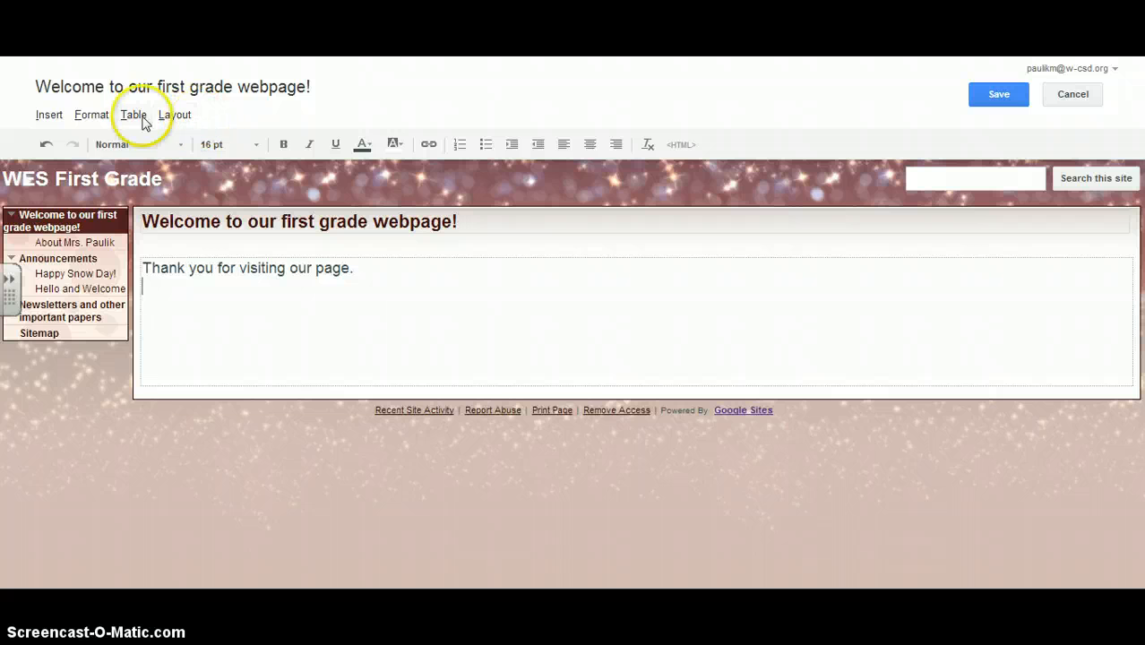
pyautogui.click(49, 115)
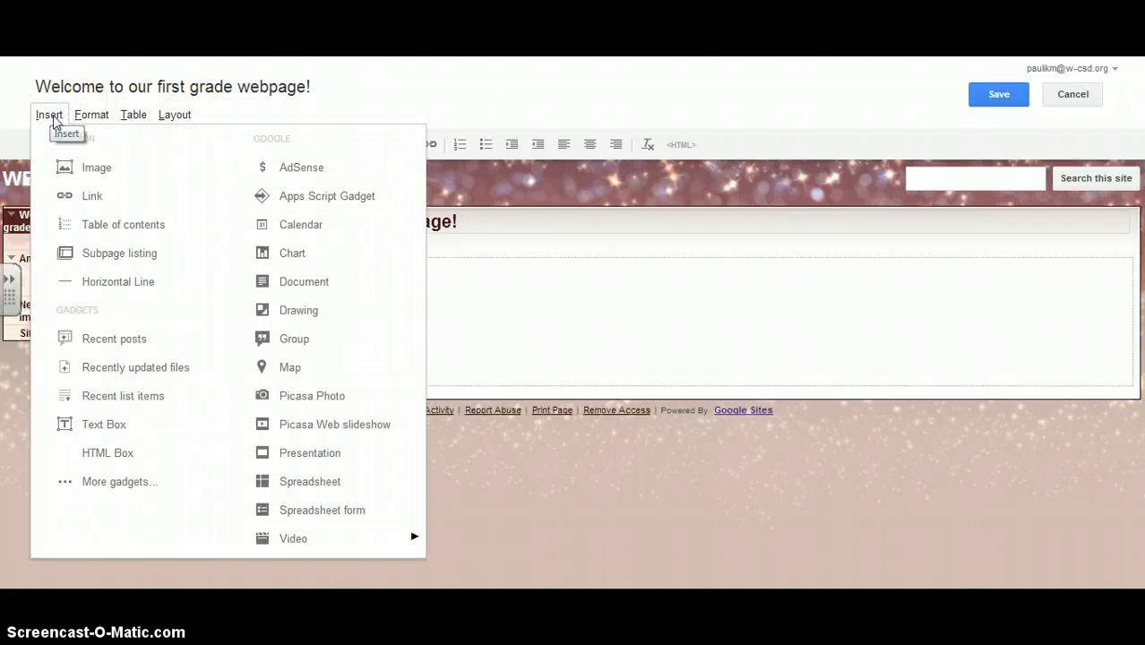
pyautogui.click(92, 115)
pyautogui.click(50, 114)
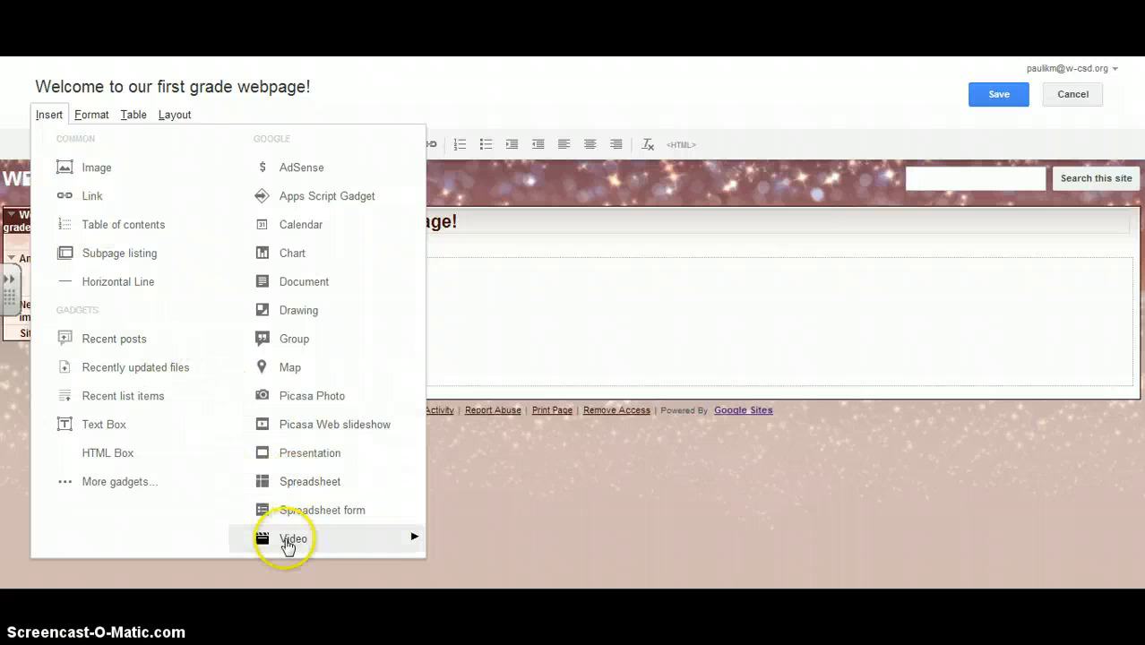
pyautogui.moveTo(293, 537)
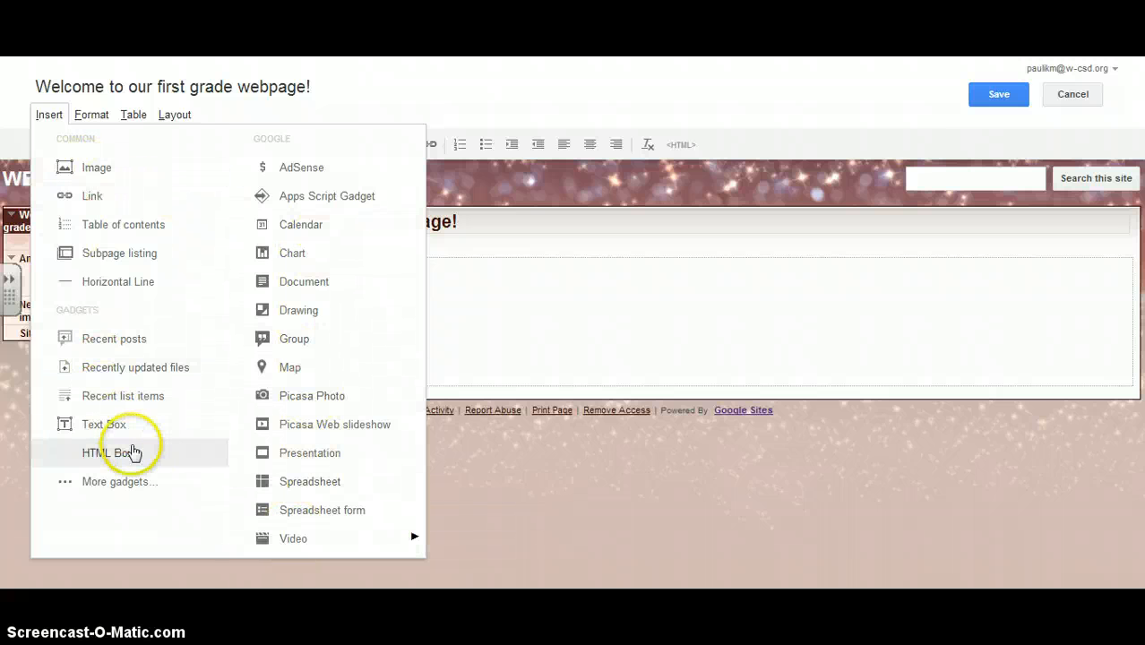
pyautogui.click(98, 177)
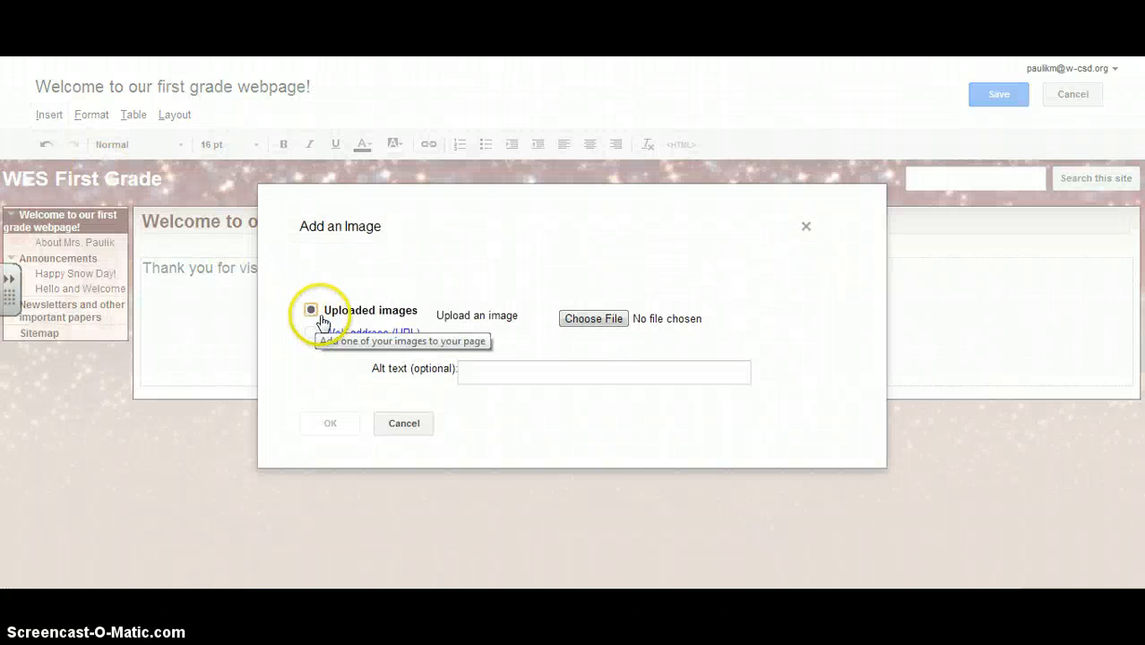
# Step: Upload the picture 2008_0322gothru0074 from the Classroom Ideas folder in the Pictures library and insert it into the page
pyautogui.click(583, 319)
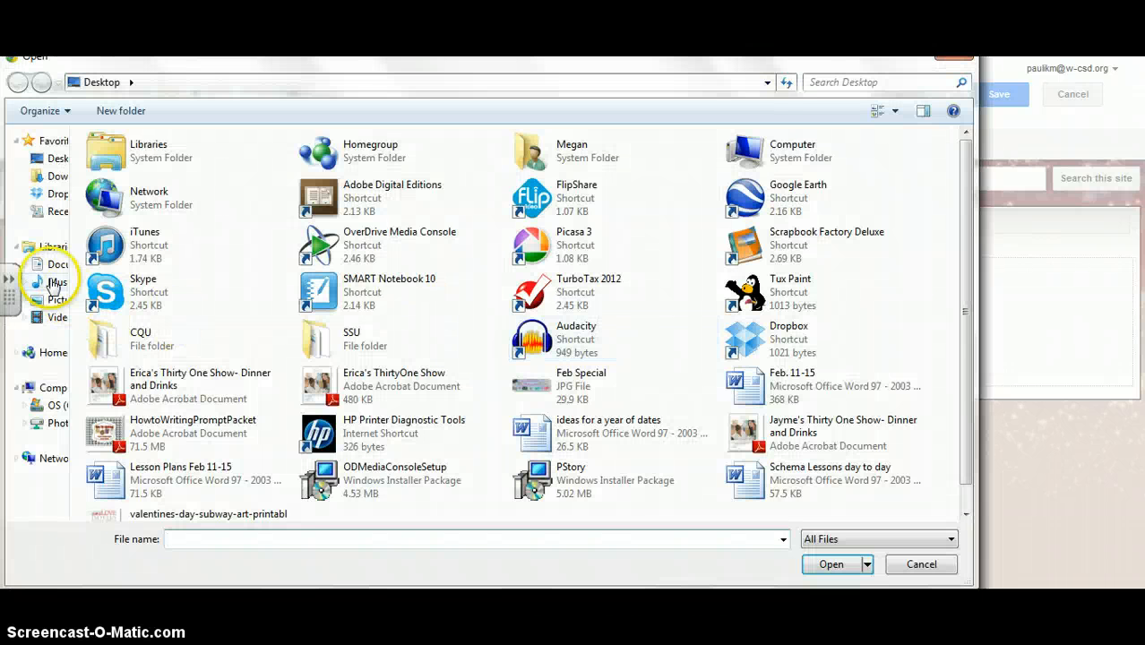
pyautogui.click(59, 301)
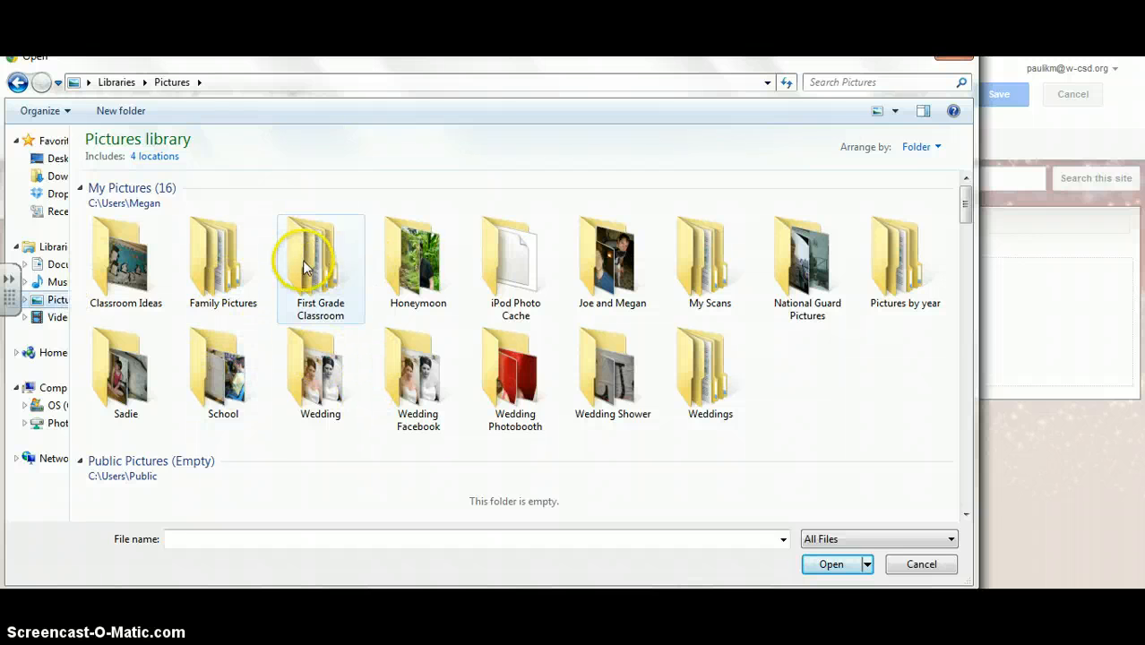
pyautogui.click(126, 258)
pyautogui.doubleClick(126, 258)
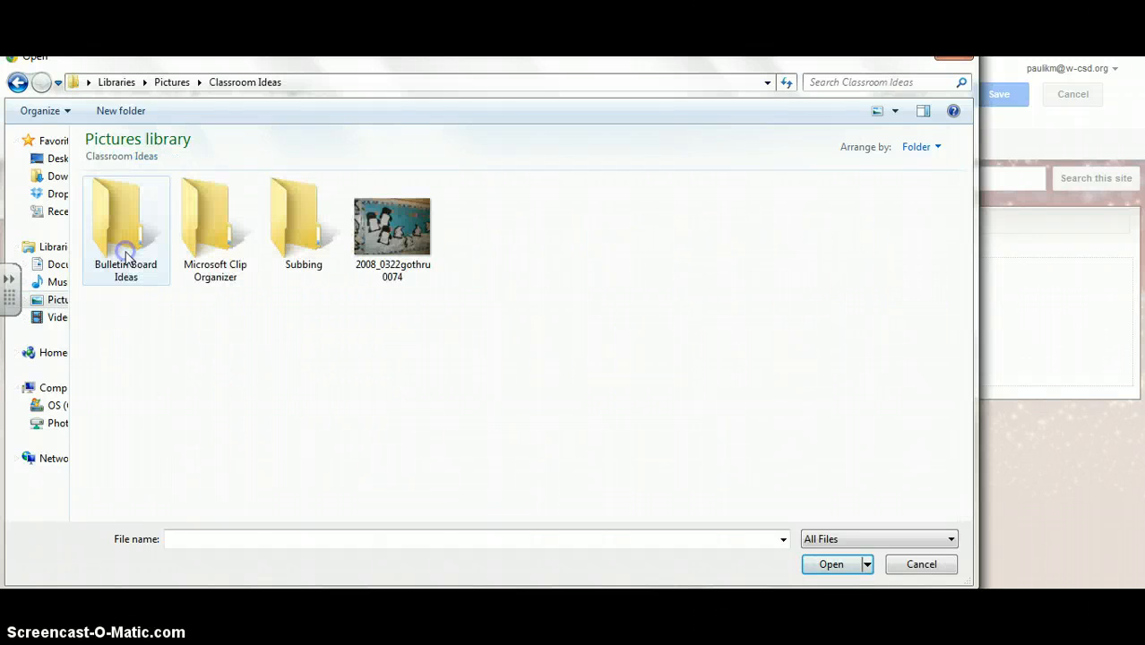
pyautogui.click(414, 252)
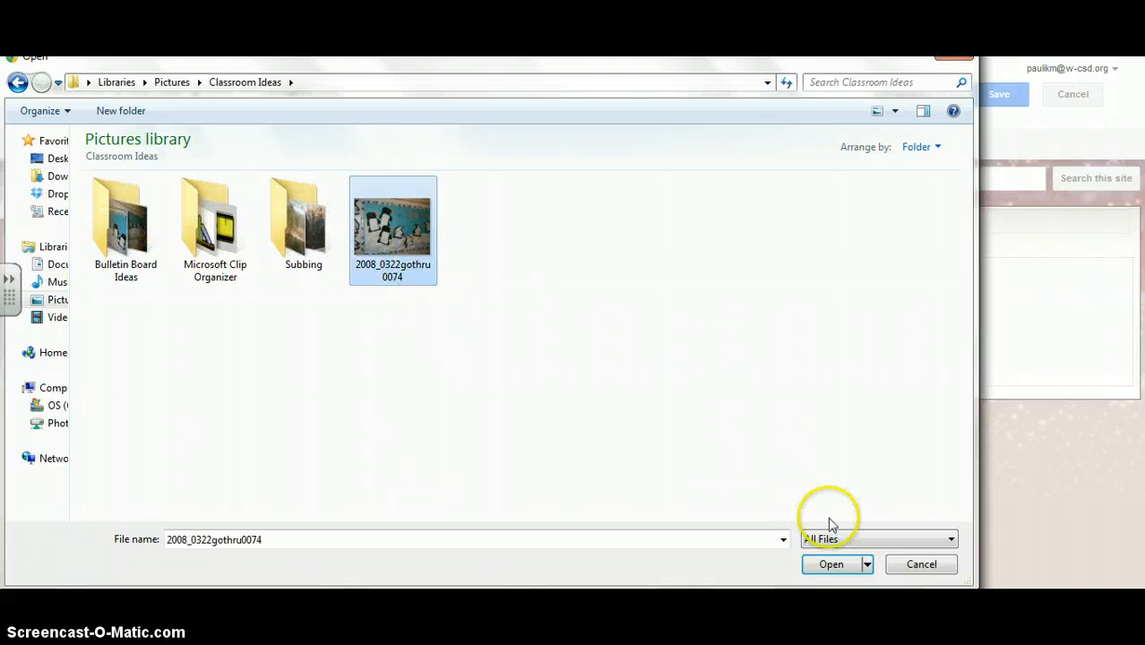
pyautogui.click(826, 566)
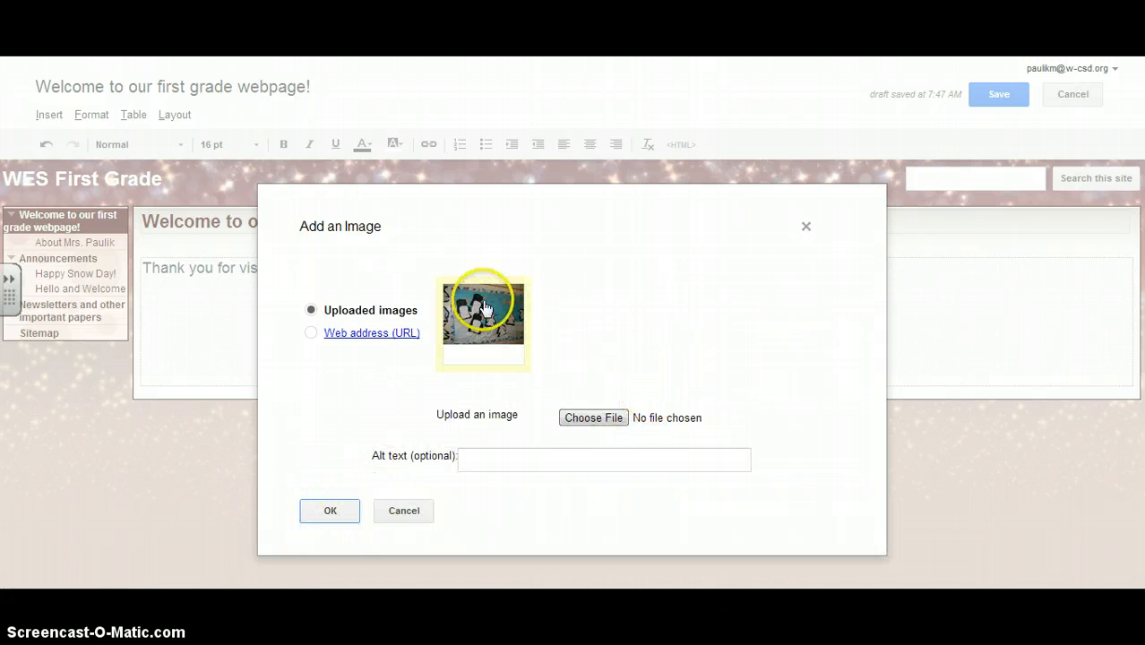
pyautogui.click(342, 512)
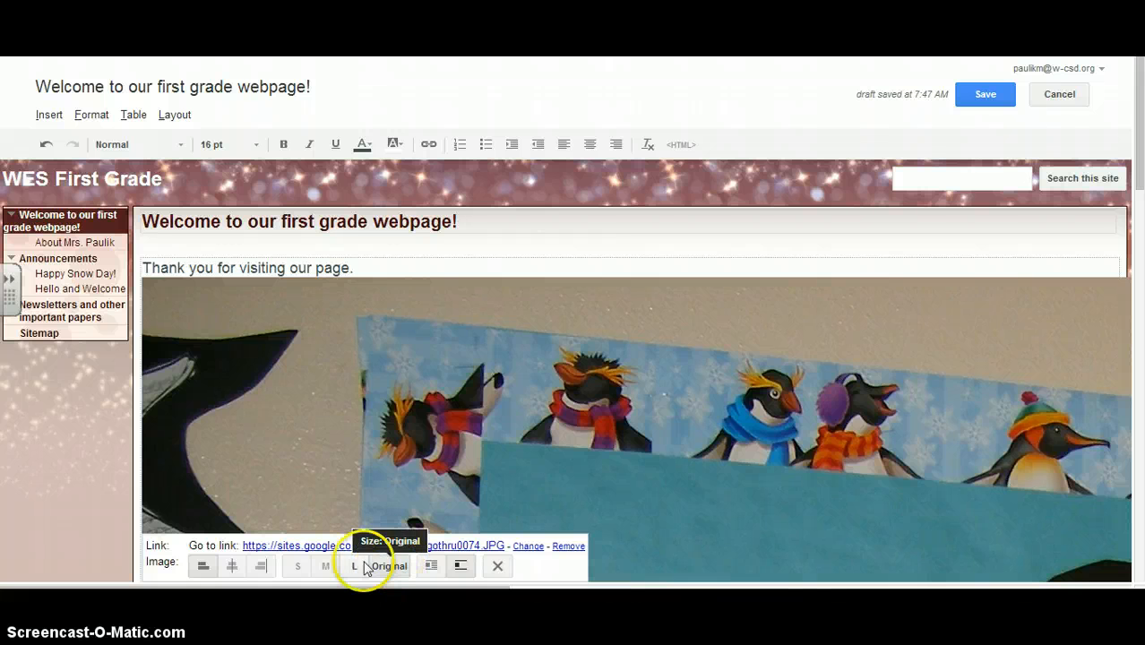
# Step: Resize the inserted bulletin board picture to Small (S) and align it right
pyautogui.click(297, 566)
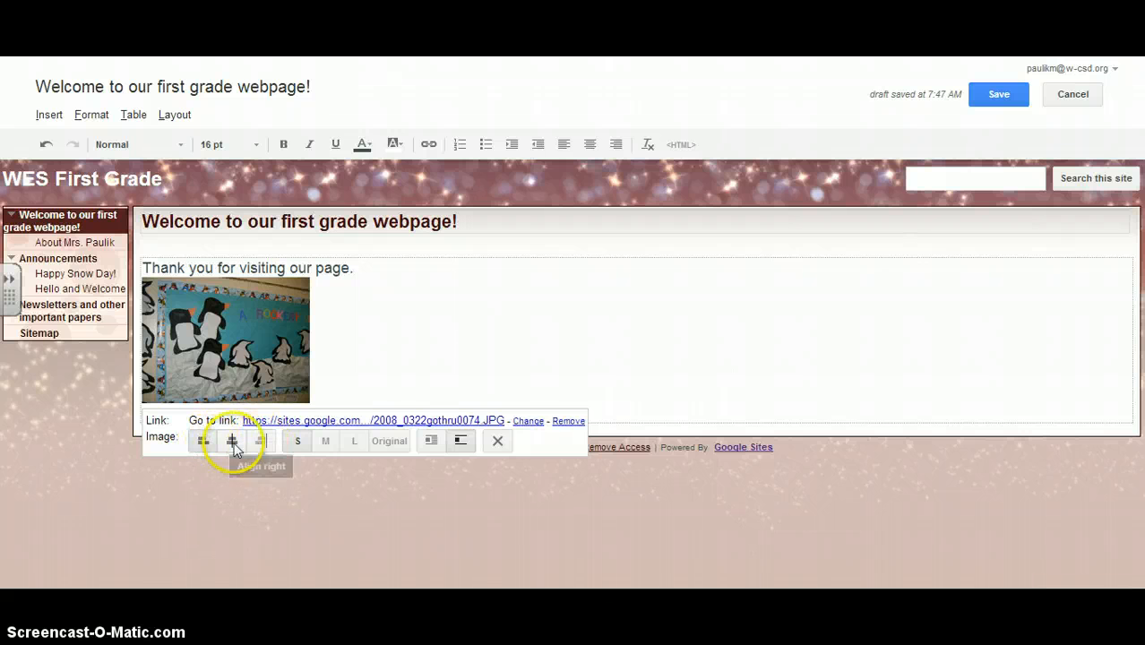
pyautogui.click(261, 442)
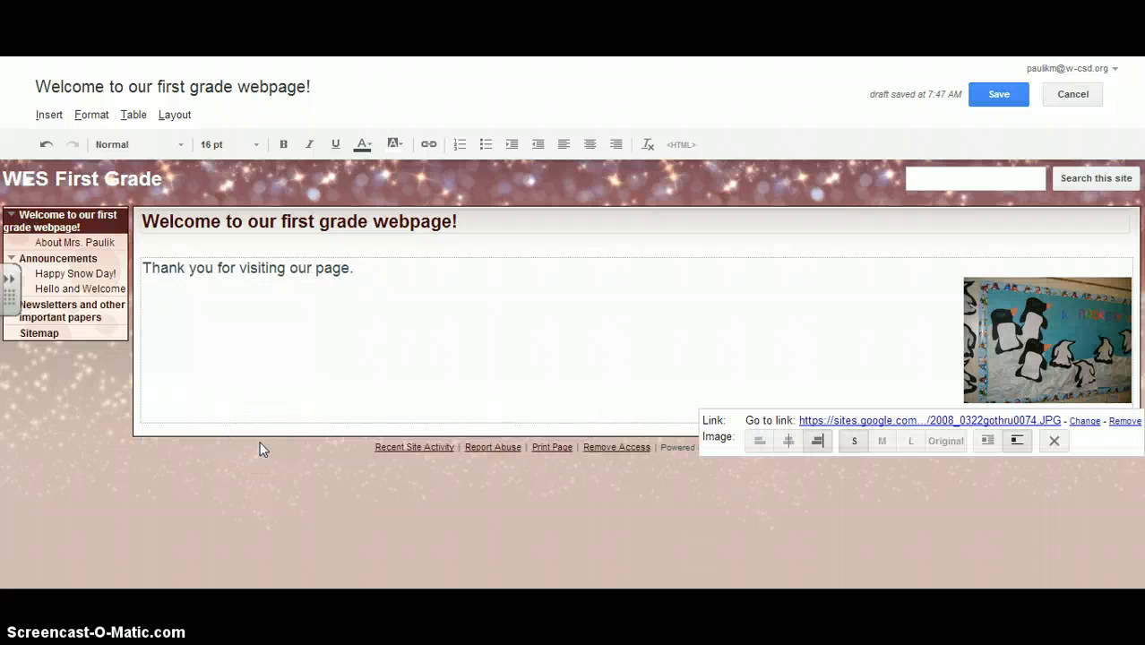
pyautogui.click(454, 342)
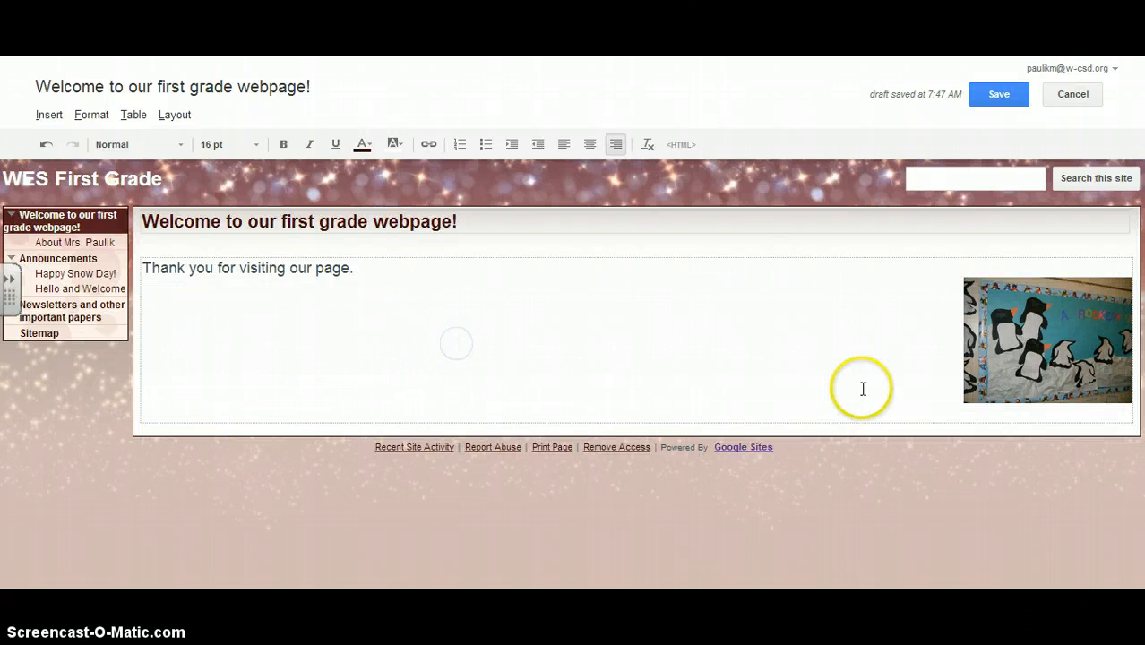
# Step: Add a line of filler text below the picture, start a new line under it and begin inserting a text box there
pyautogui.click(980, 409)
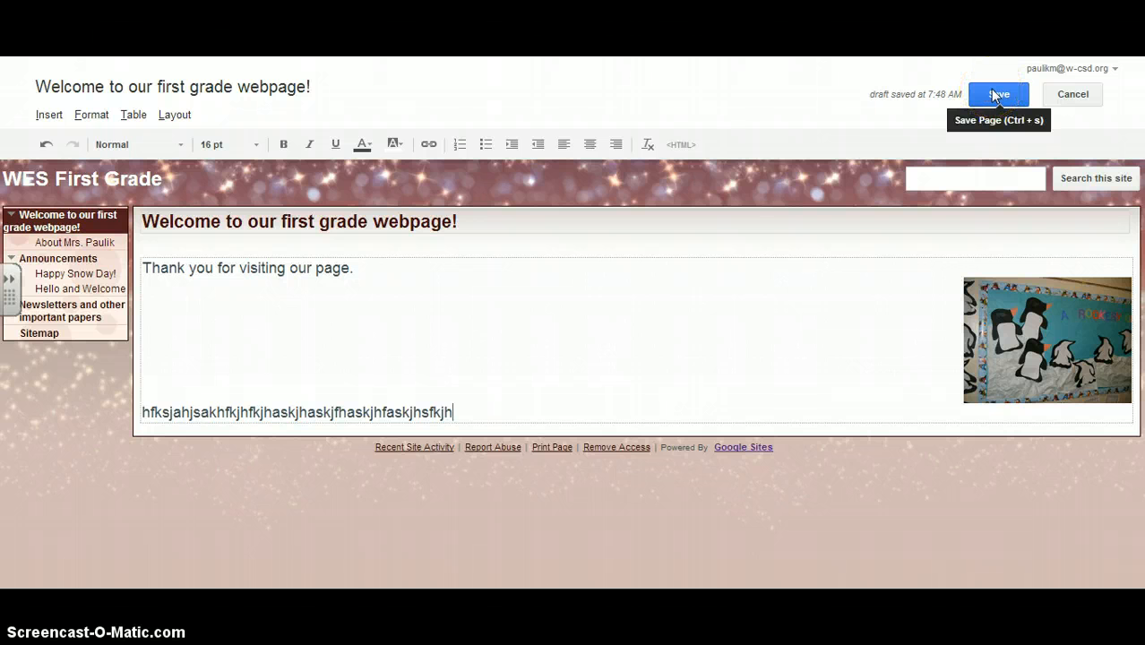
pyautogui.press('Return')
pyautogui.click(49, 115)
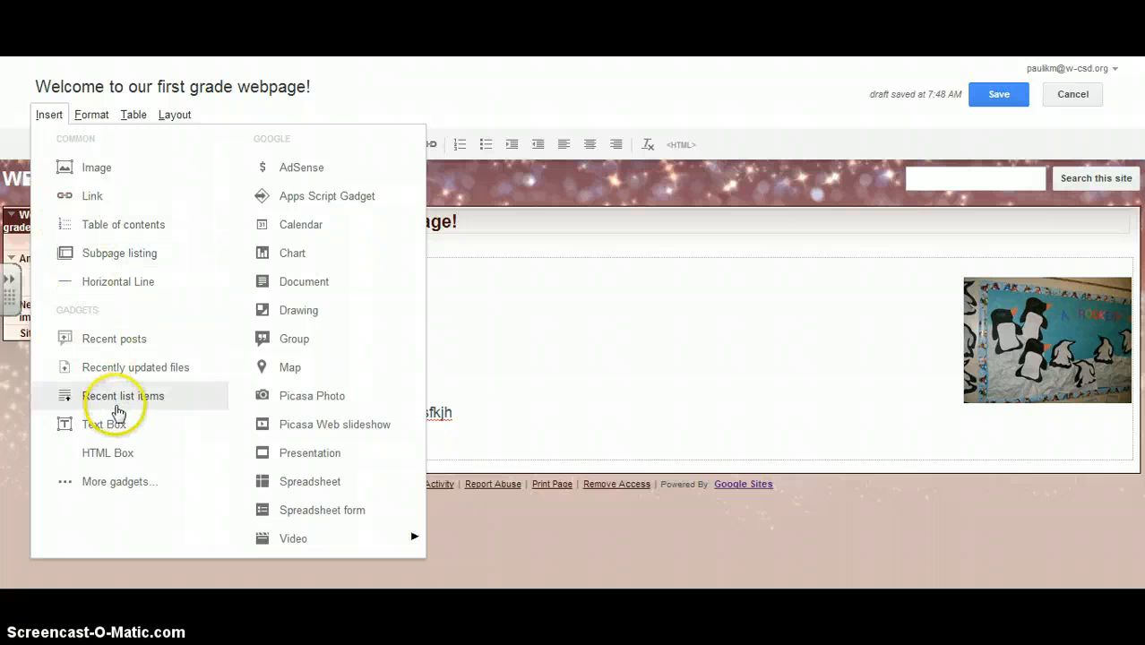
pyautogui.click(117, 427)
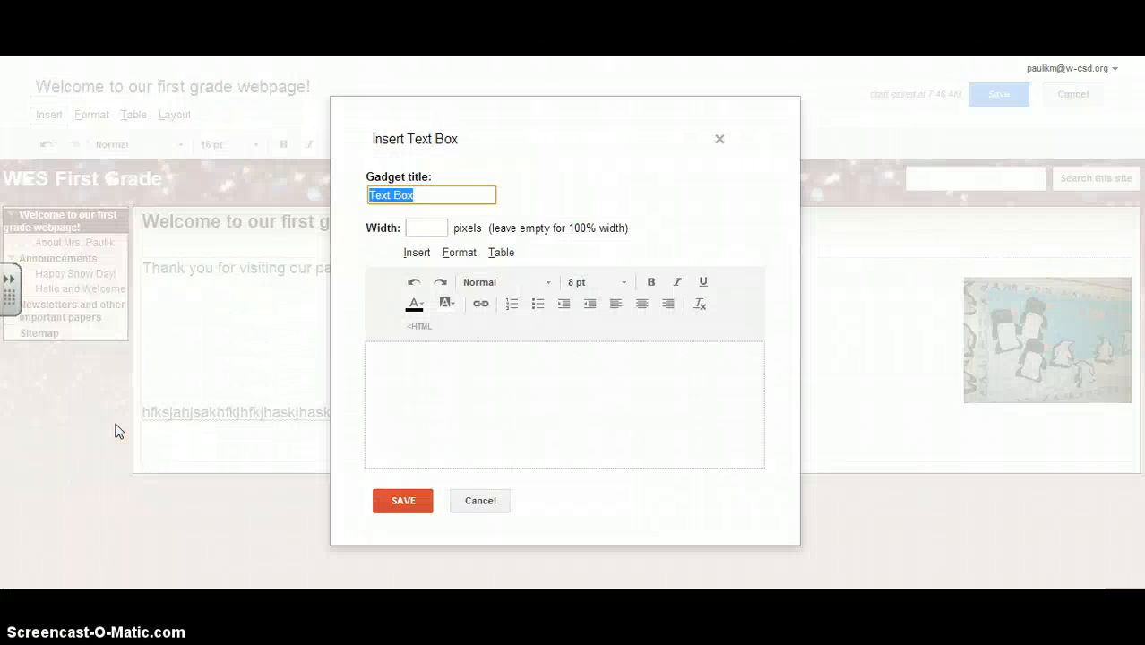
# Step: Enter "This is our penguin reports." as the text box content, set its width to 50 pixels and insert it
pyautogui.click(403, 360)
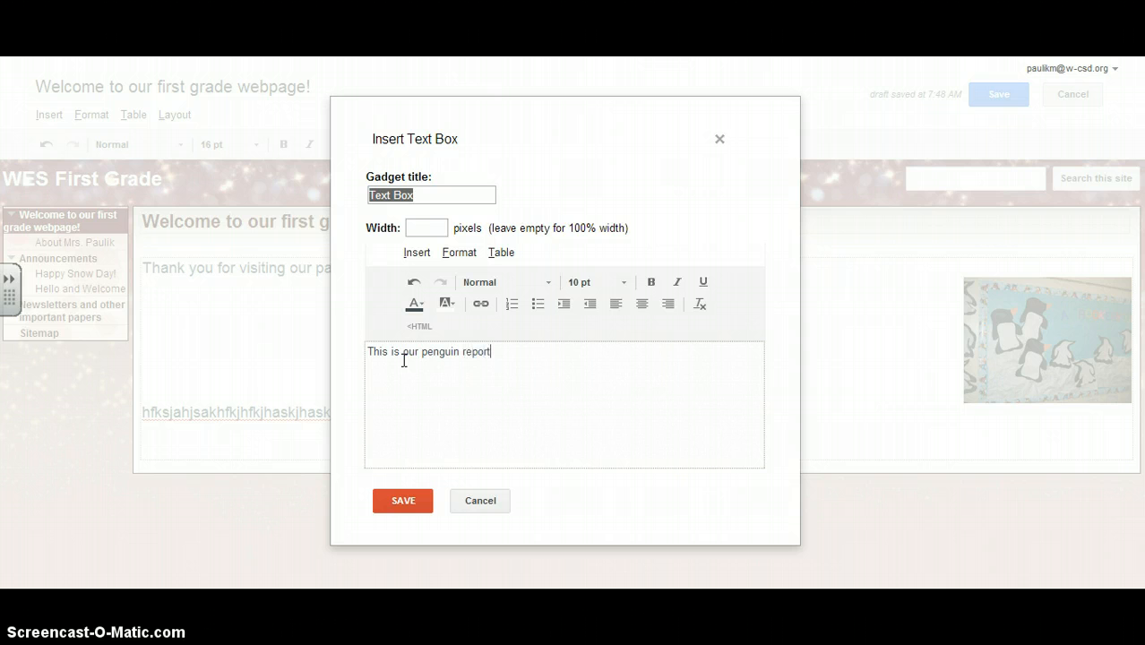
pyautogui.click(454, 405)
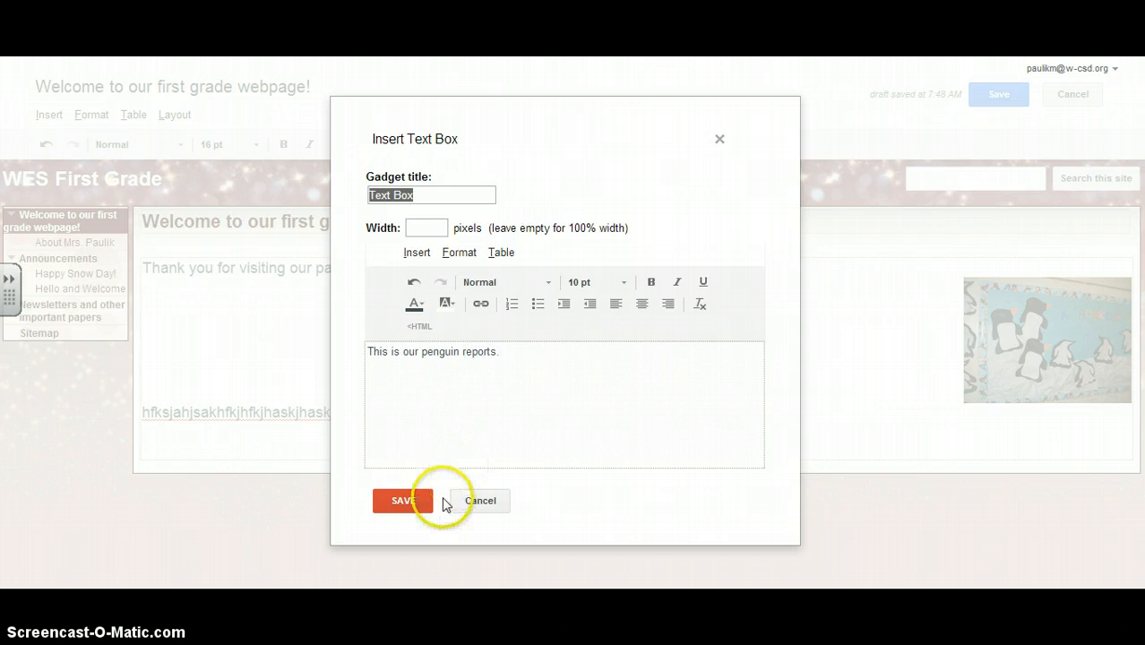
pyautogui.click(405, 504)
pyautogui.click(426, 231)
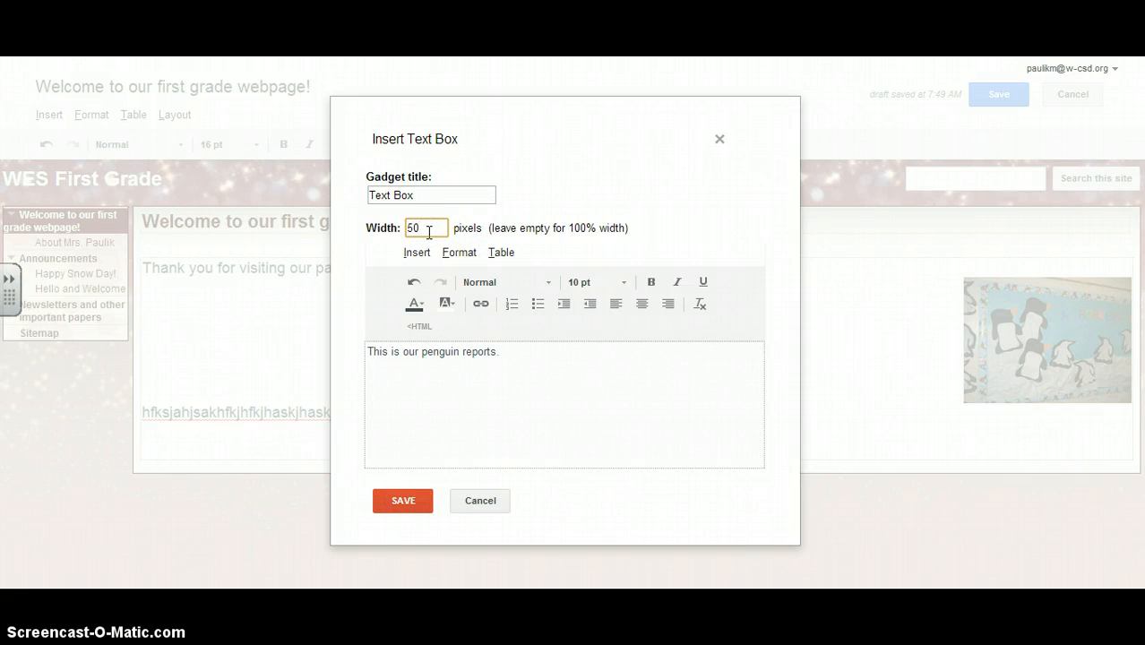
pyautogui.moveTo(360, 228); pyautogui.dragTo(463, 229)
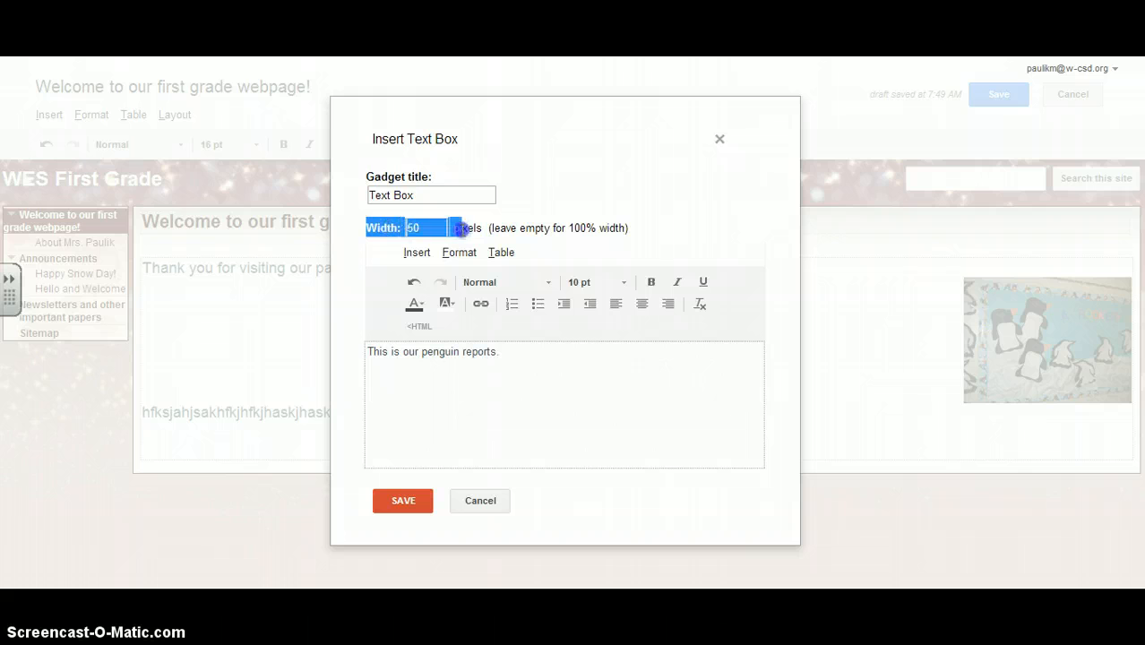
pyautogui.click(408, 498)
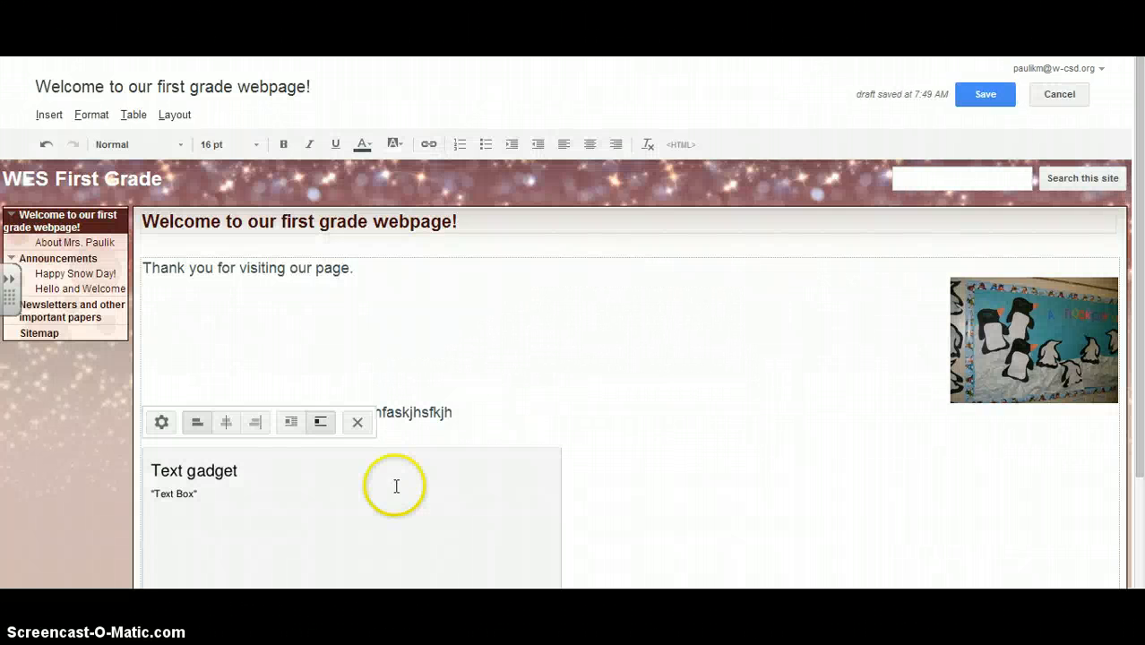
# Step: Center the text box gadget on the welcome page and save the page
pyautogui.click(558, 432)
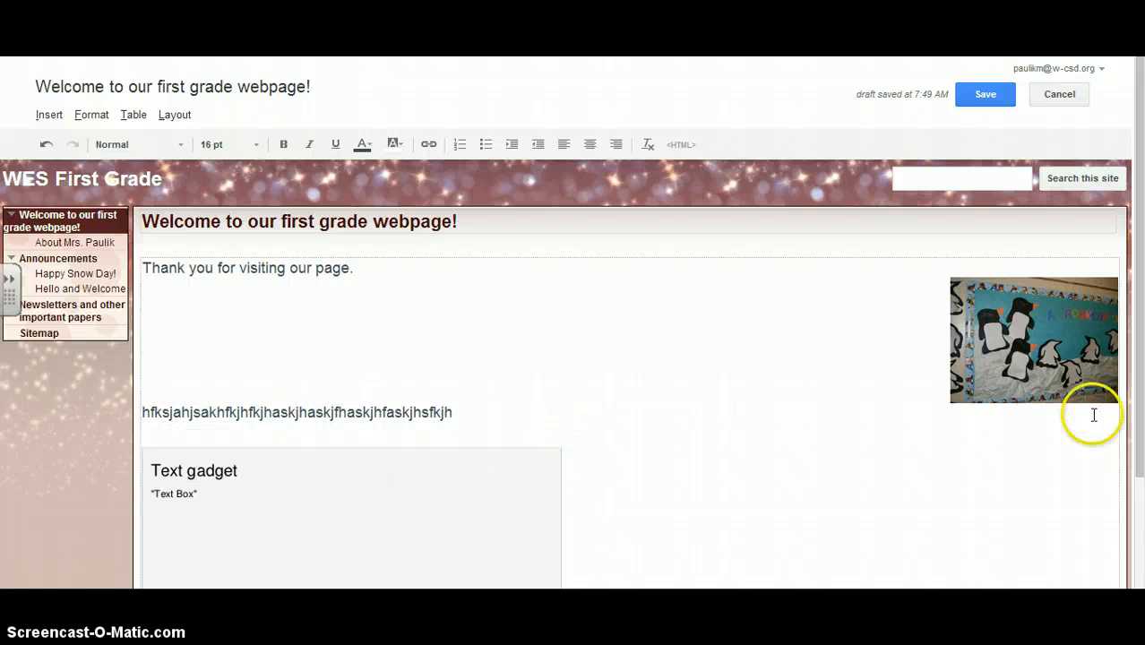
pyautogui.moveTo(1133, 327); pyautogui.dragTo(1140, 462)
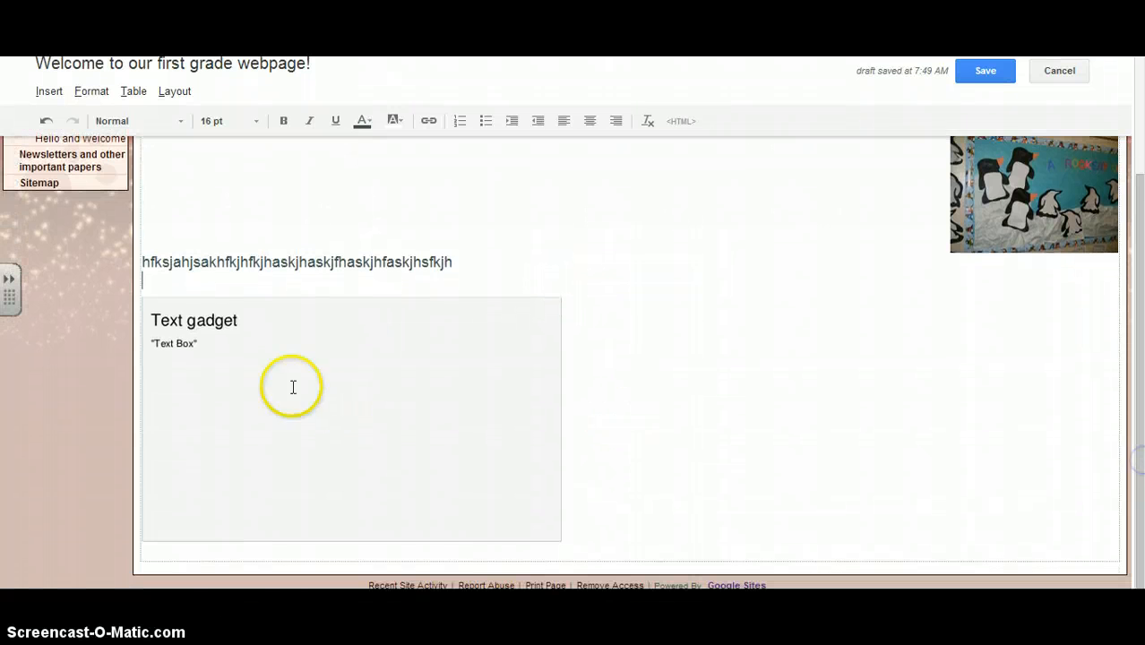
pyautogui.click(207, 357)
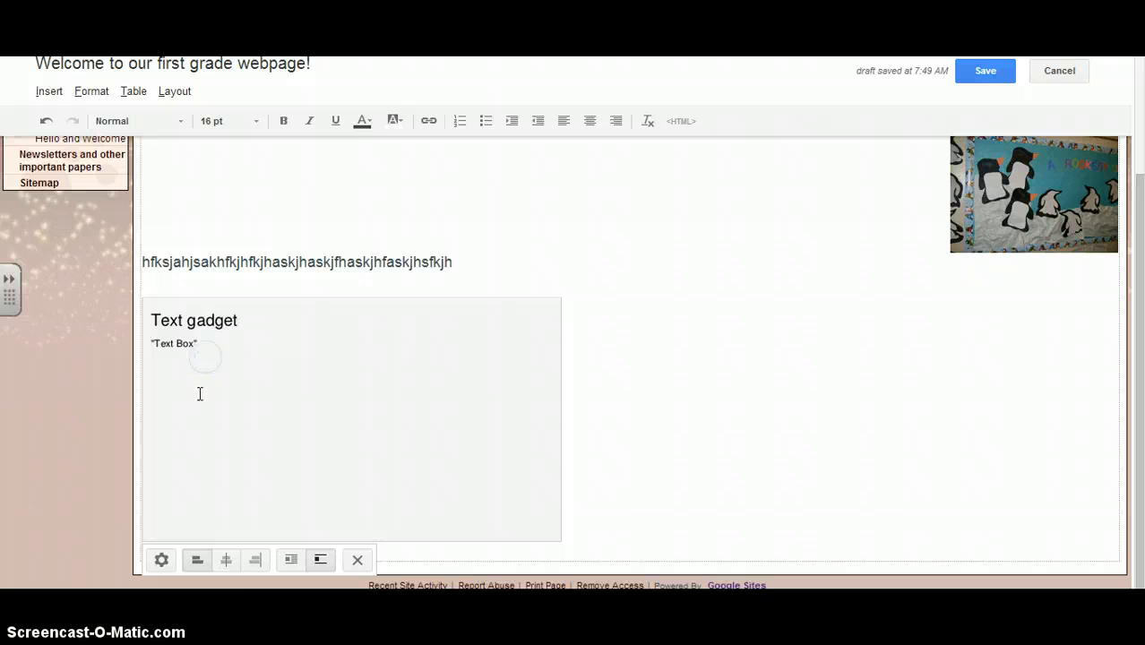
pyautogui.click(226, 561)
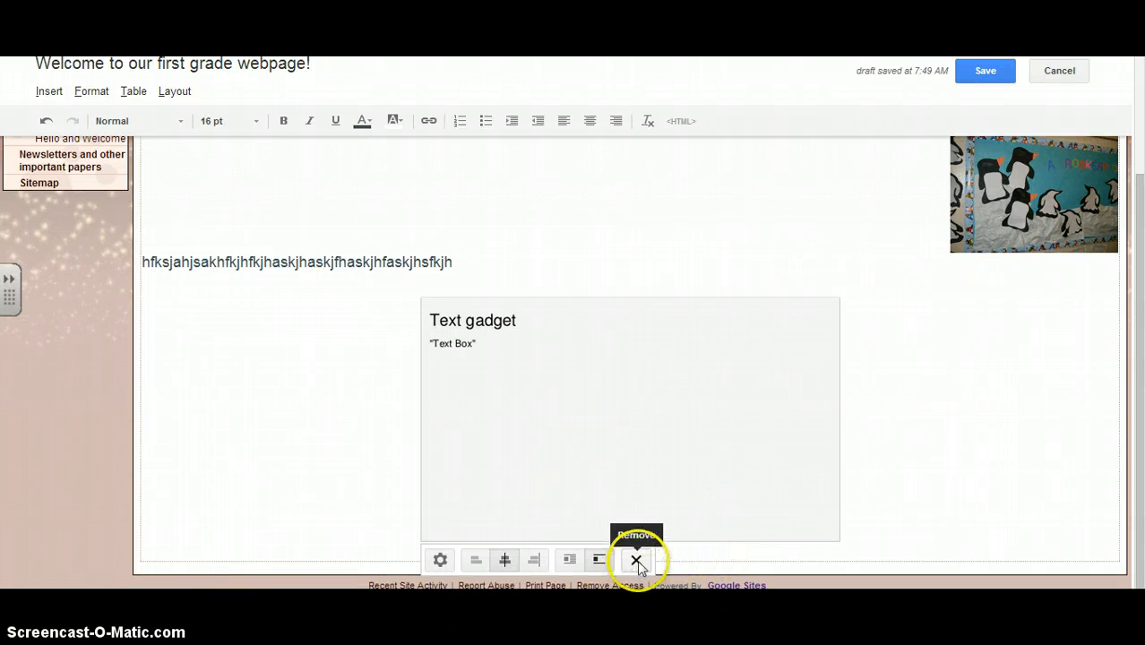
pyautogui.click(867, 473)
pyautogui.click(493, 350)
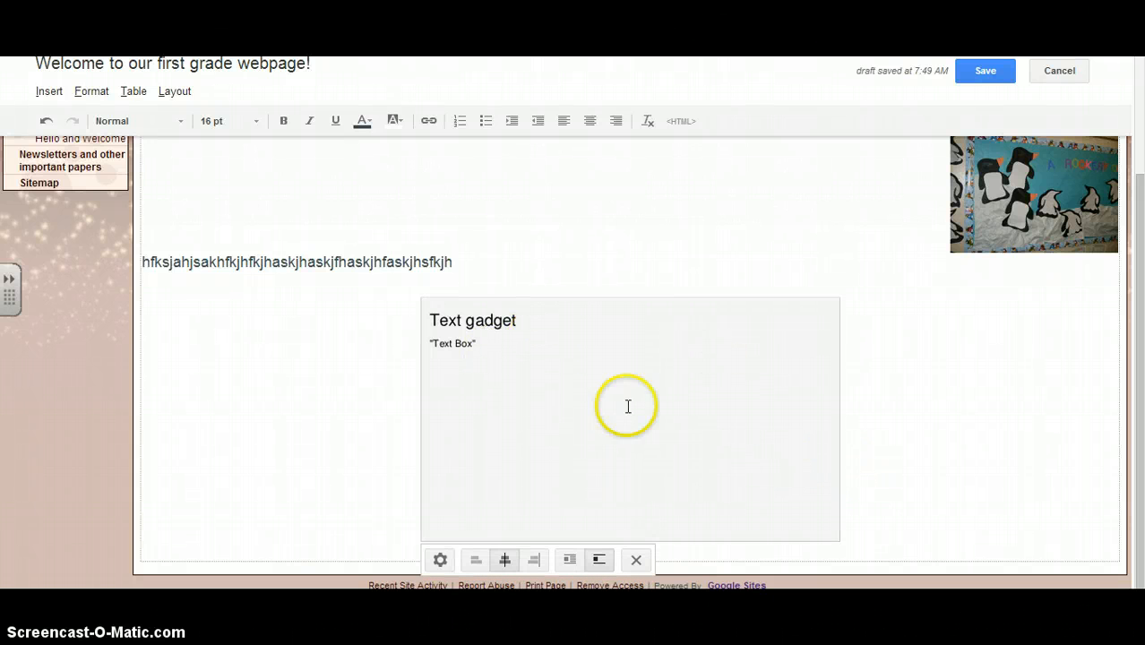
pyautogui.click(993, 70)
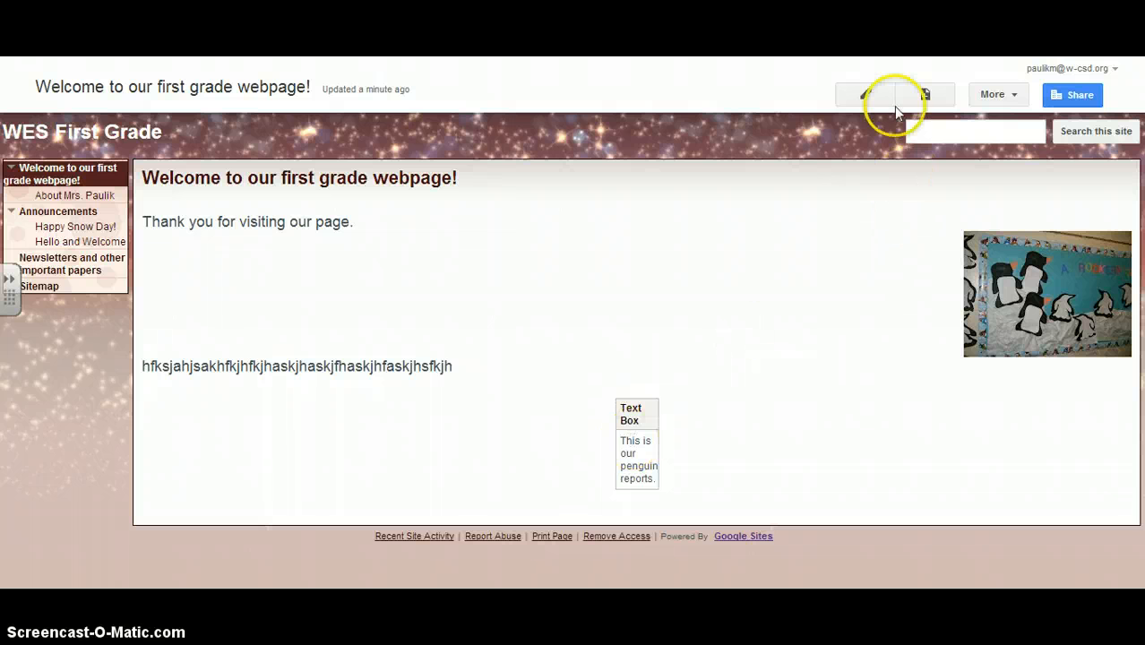
# Step: Reopen the welcome page for editing and look through the featured gadgets that can be added, without inserting one
pyautogui.click(867, 96)
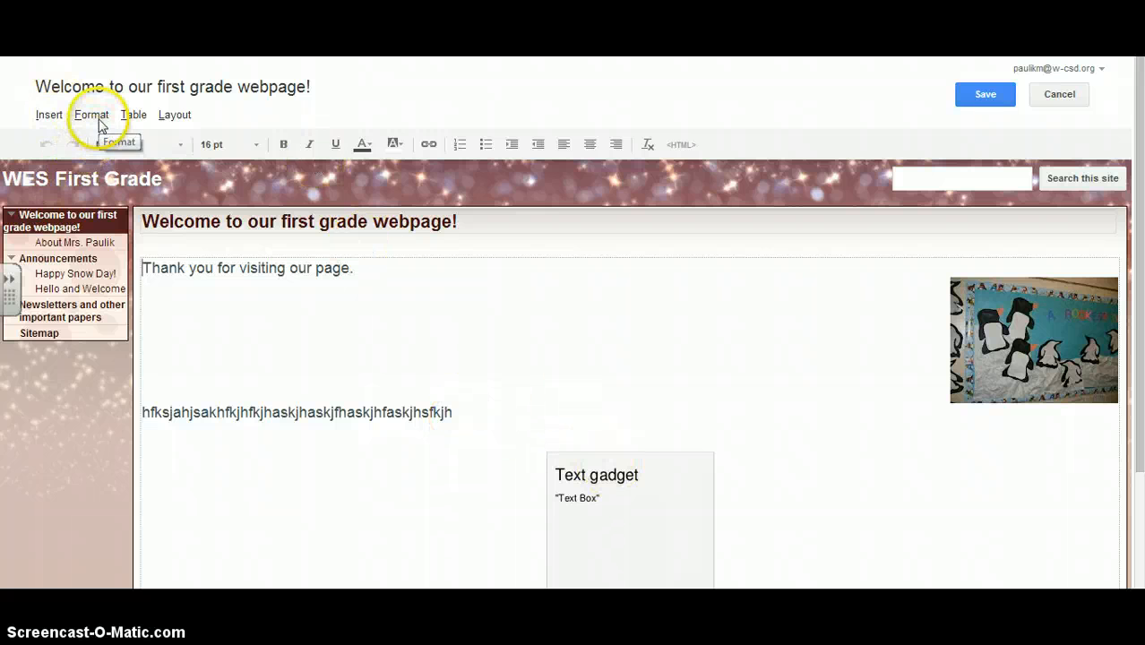
pyautogui.click(47, 115)
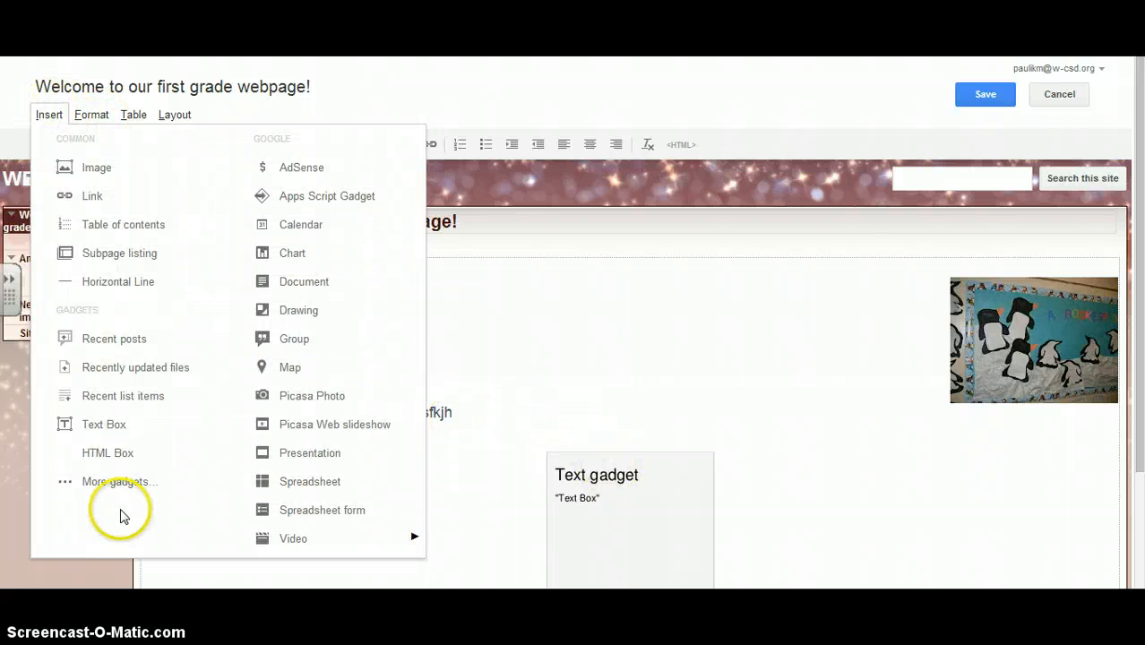
pyautogui.click(105, 482)
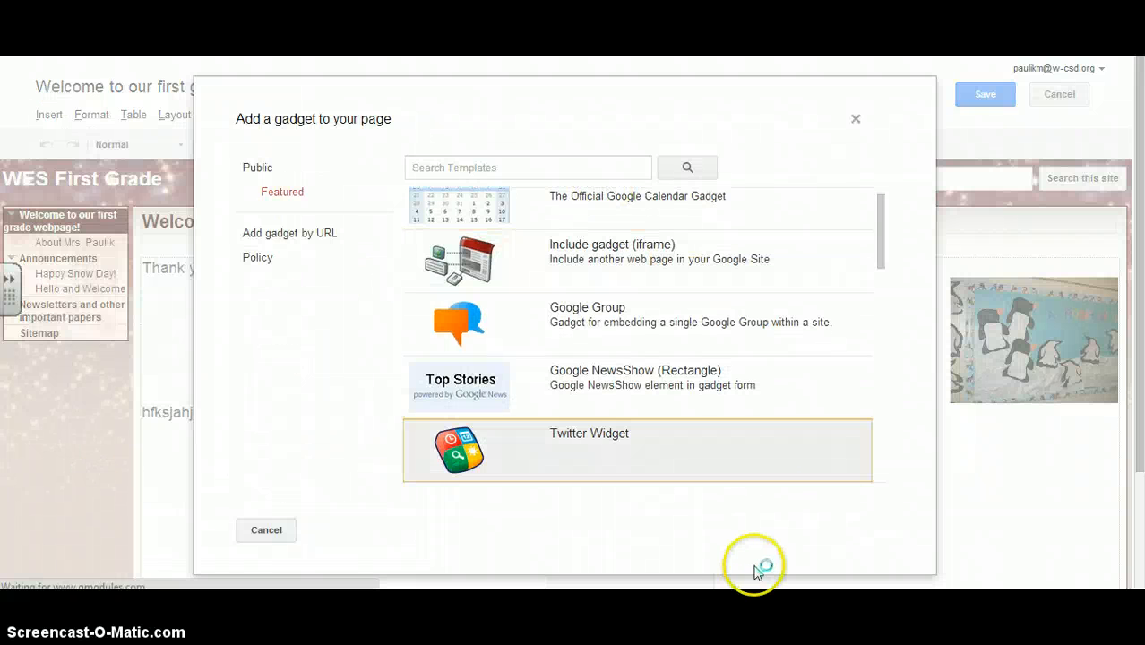
pyautogui.moveTo(880, 225); pyautogui.dragTo(897, 445)
pyautogui.click(269, 532)
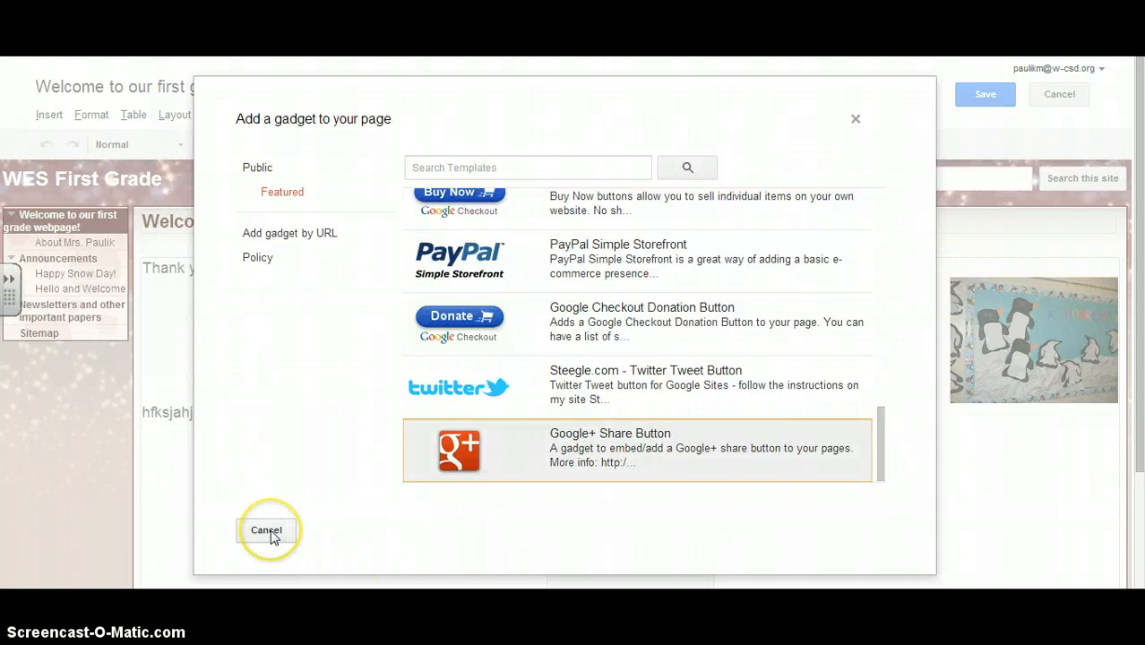
pyautogui.click(267, 531)
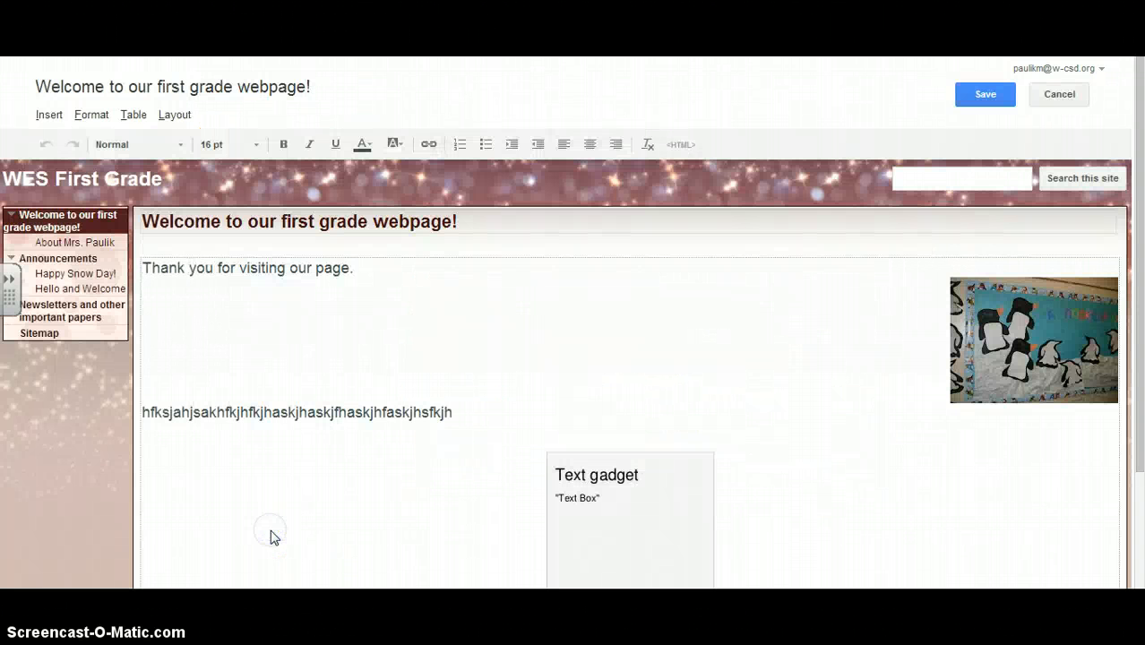
# Step: Change the welcome page layout to Three column (simple)
pyautogui.click(89, 116)
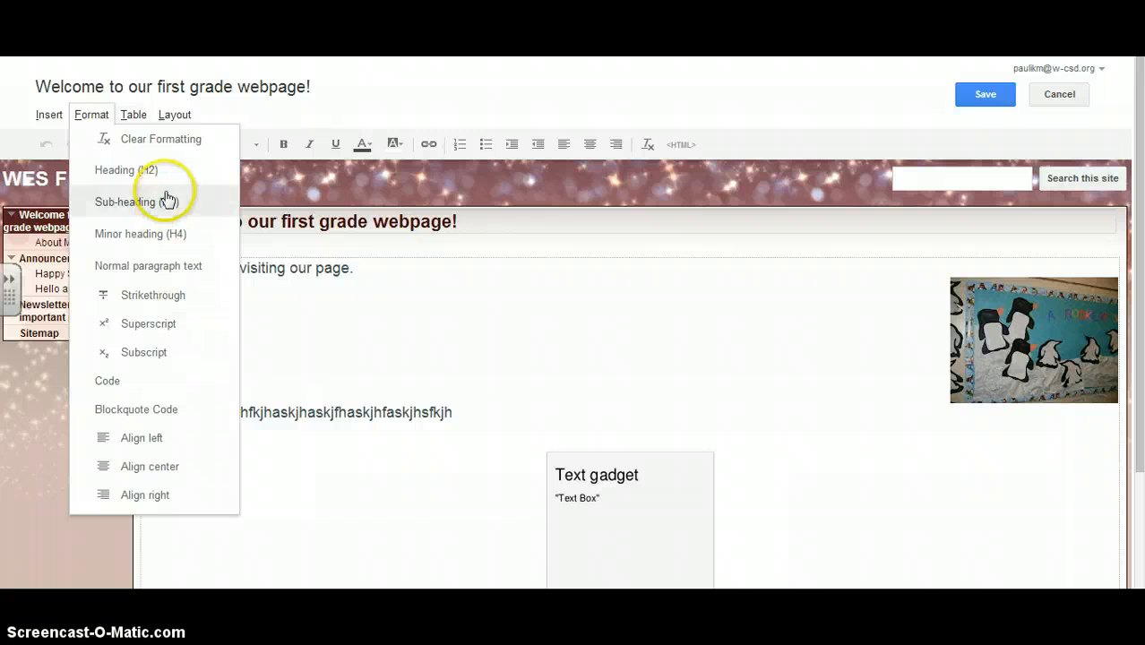
pyautogui.moveTo(134, 116)
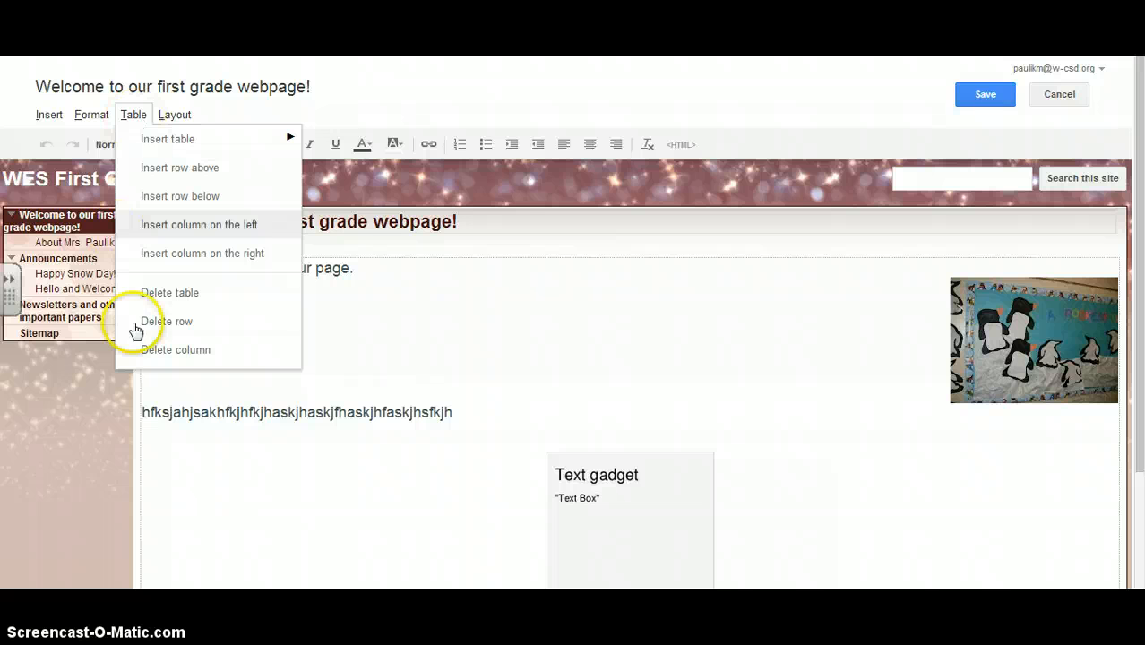
pyautogui.moveTo(182, 115)
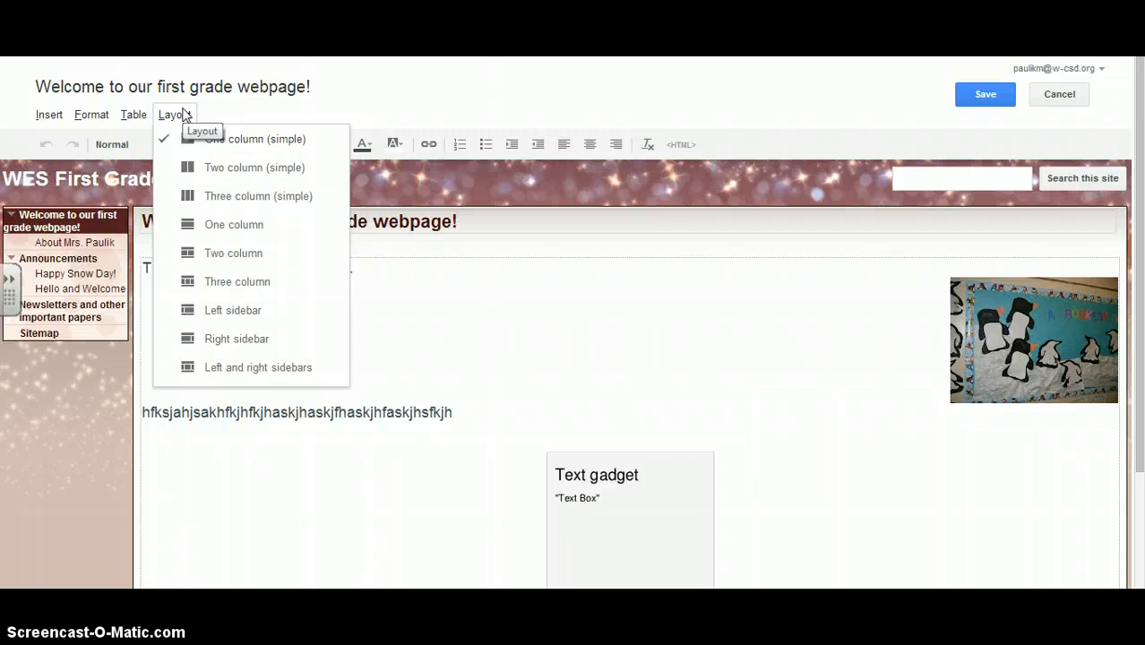
pyautogui.click(198, 201)
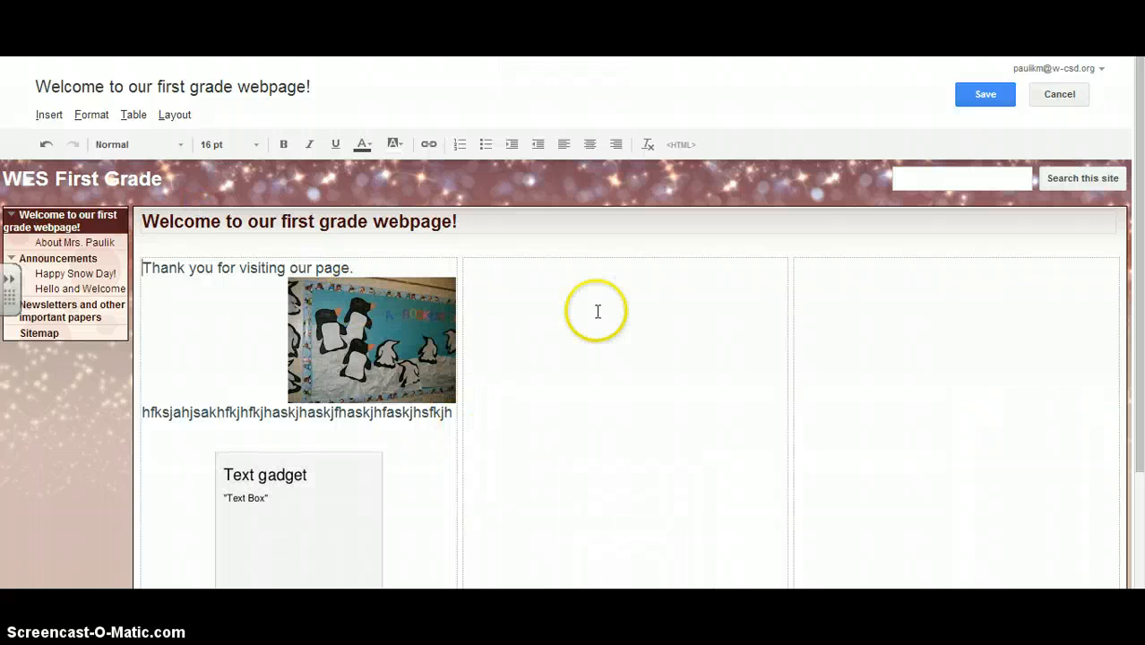
pyautogui.click(348, 343)
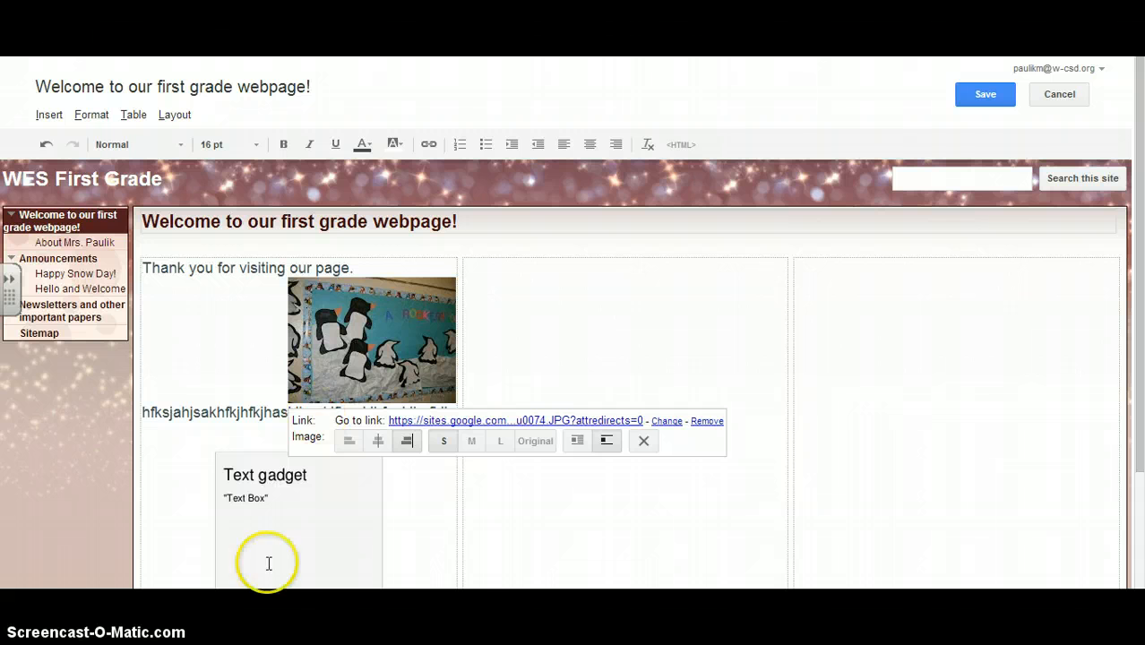
pyautogui.click(190, 495)
# Step: Fill the two empty columns, with "News" in the middle column and "Exciting Information" in the third, replacing any filler text
pyautogui.click(624, 326)
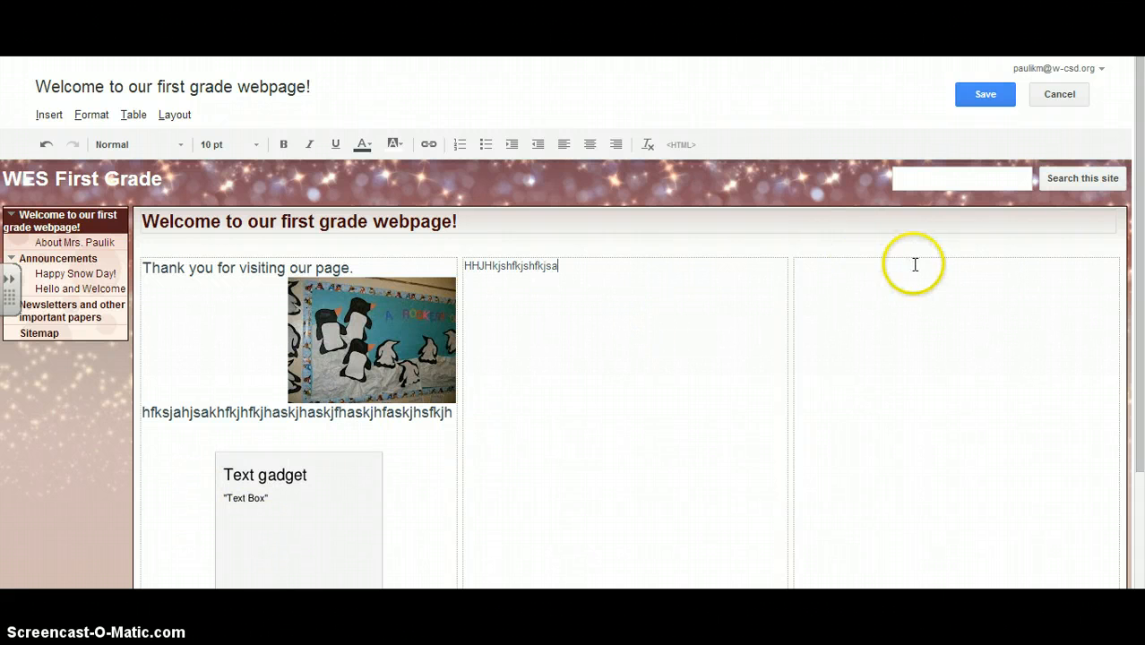
pyautogui.click(848, 326)
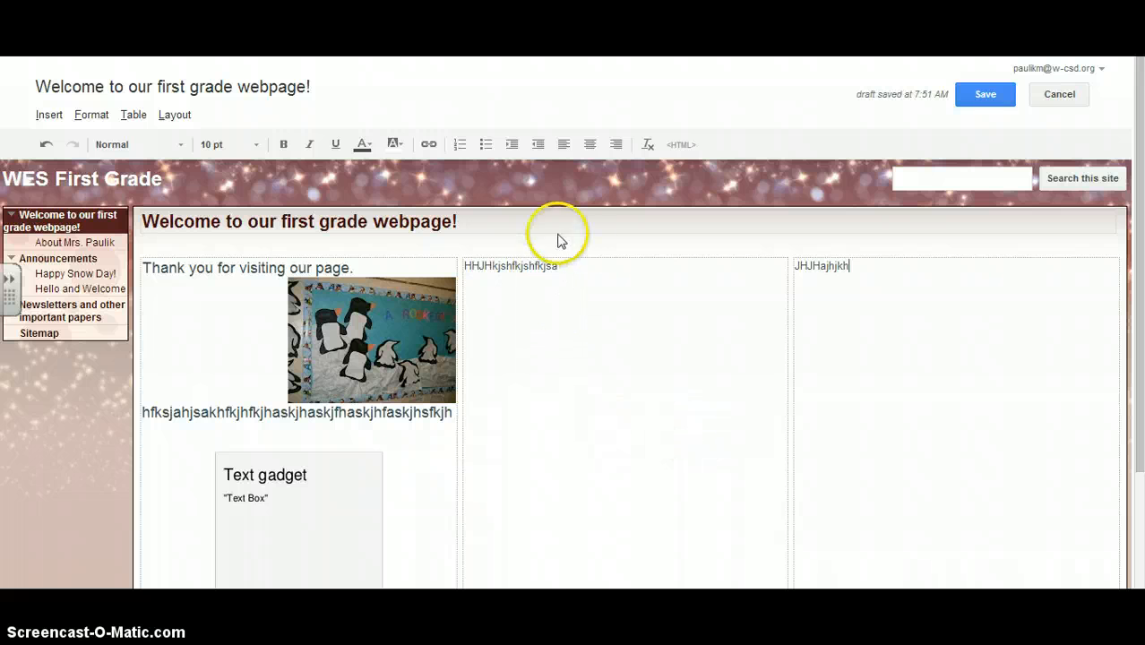
pyautogui.click(576, 268)
pyautogui.moveTo(577, 269); pyautogui.dragTo(471, 262)
pyautogui.press('BackSpace')
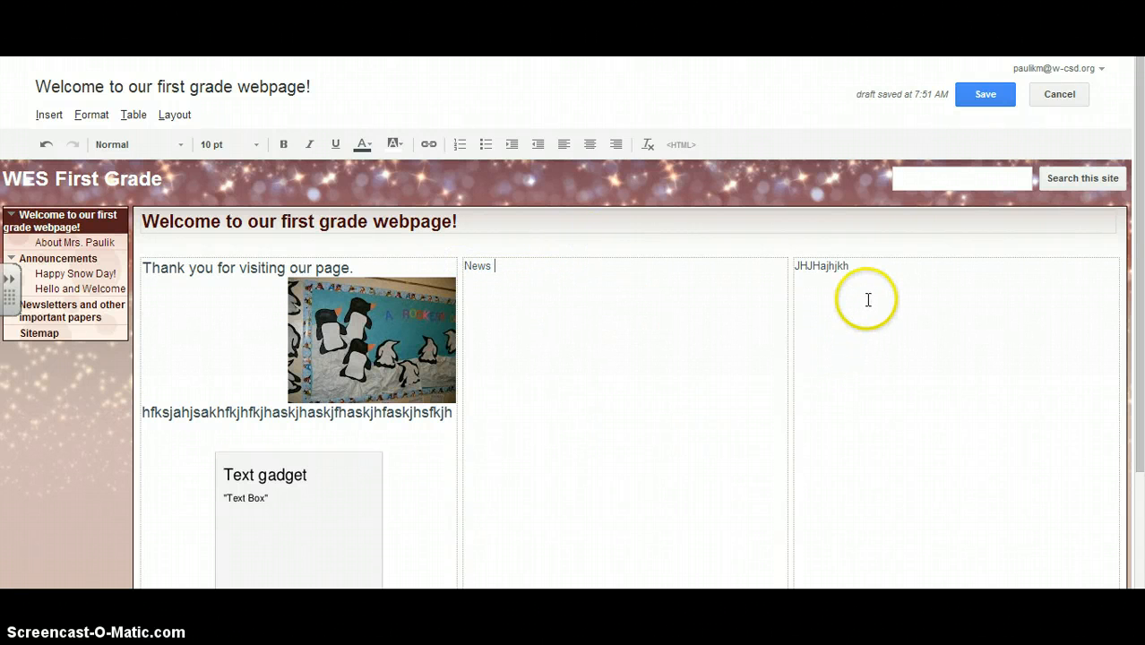
pyautogui.click(864, 266)
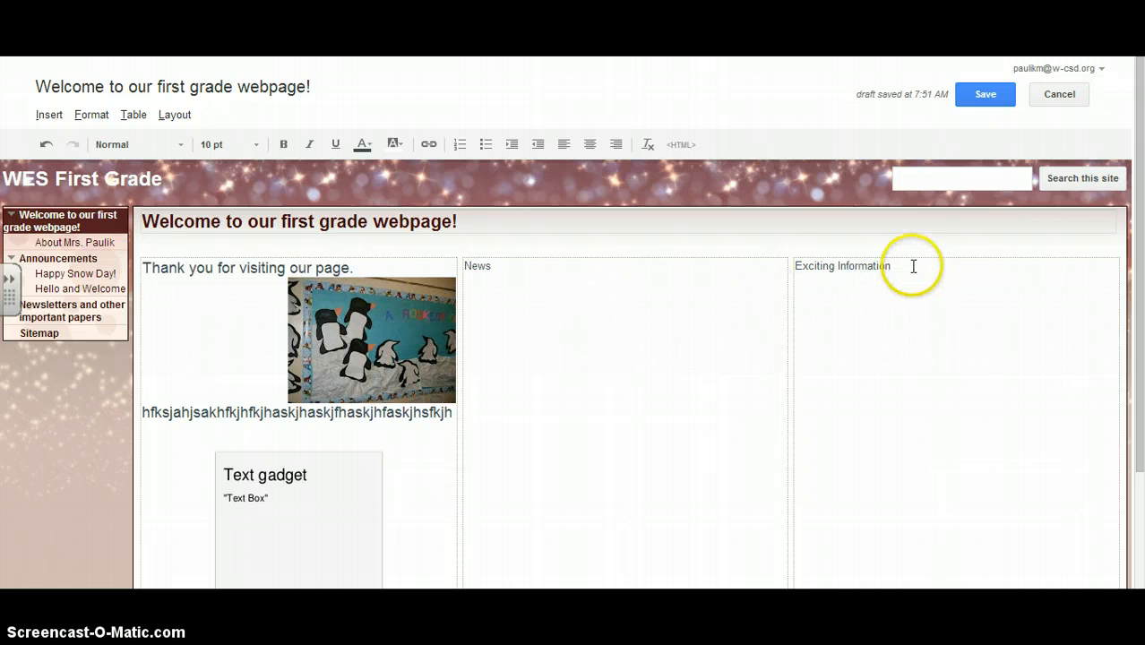
# Step: Center the "Exciting Information" heading and set its font size to 18 pt
pyautogui.moveTo(912, 266); pyautogui.dragTo(786, 266)
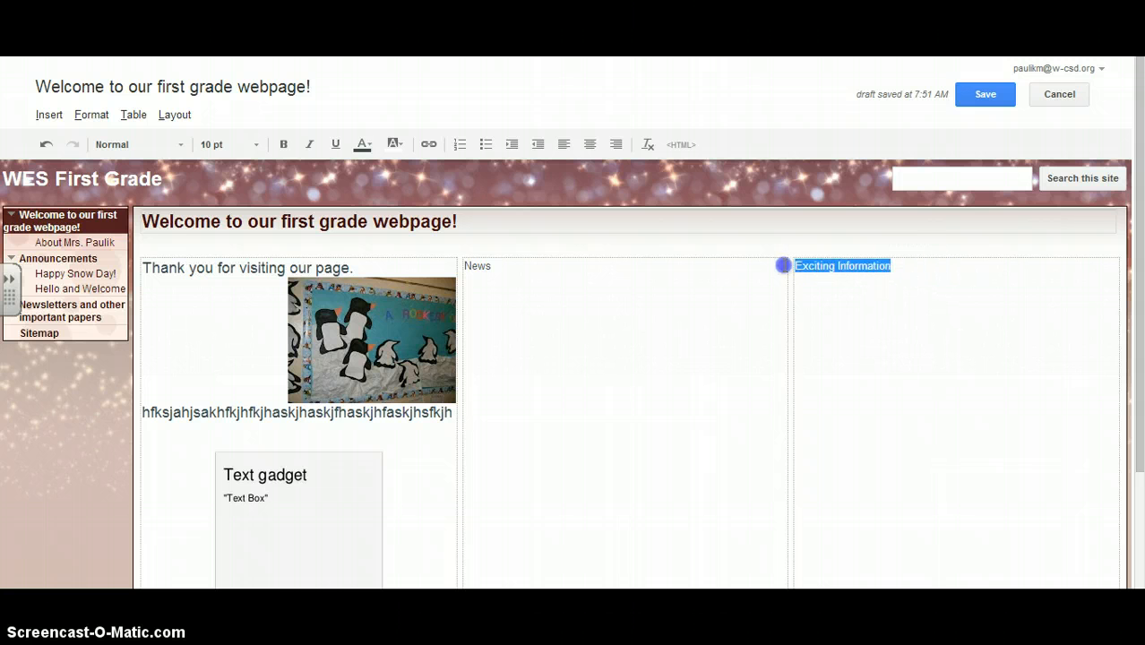
pyautogui.click(588, 146)
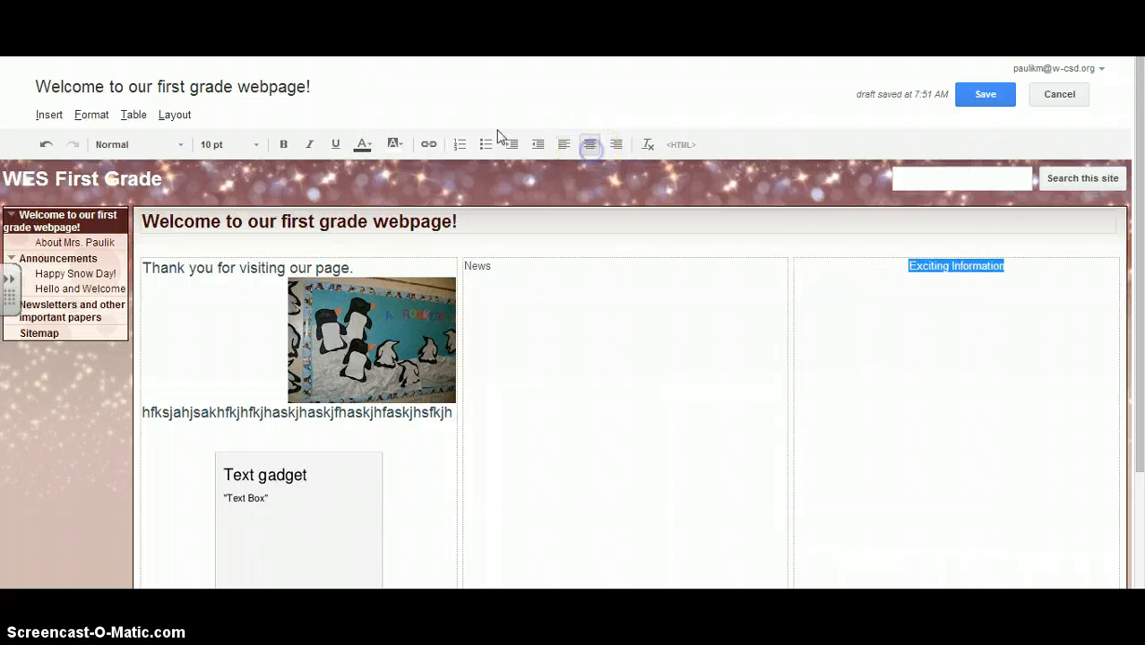
pyautogui.click(253, 145)
pyautogui.click(241, 255)
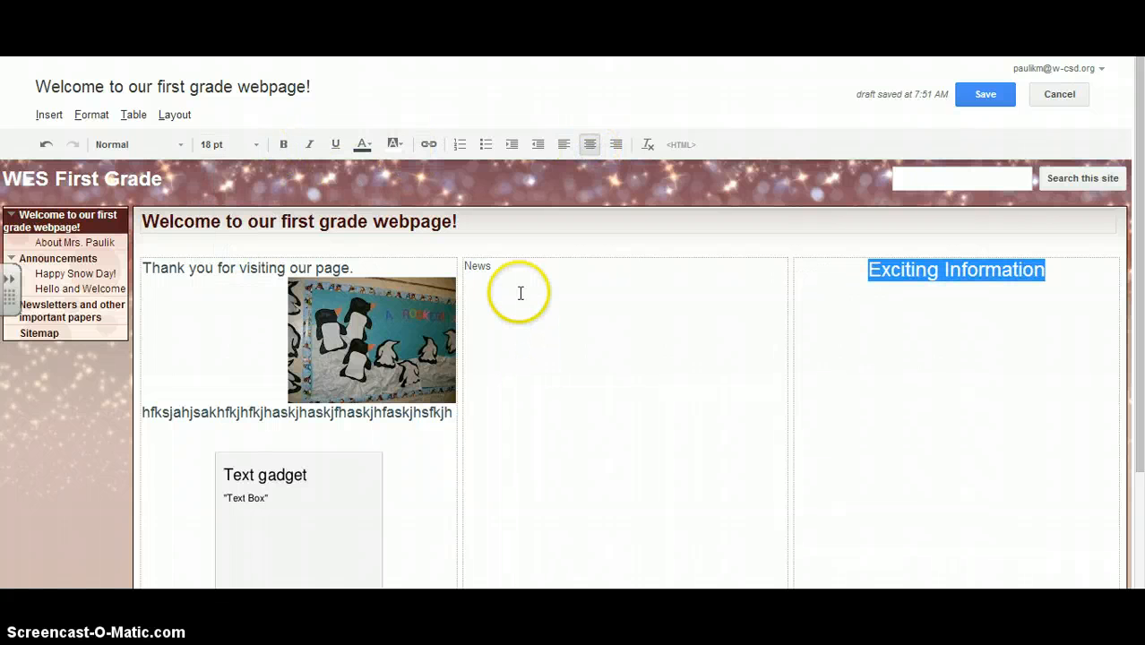
# Step: Set the "News" heading to 18 pt, center it in its column and save the page
pyautogui.moveTo(507, 266); pyautogui.dragTo(453, 264)
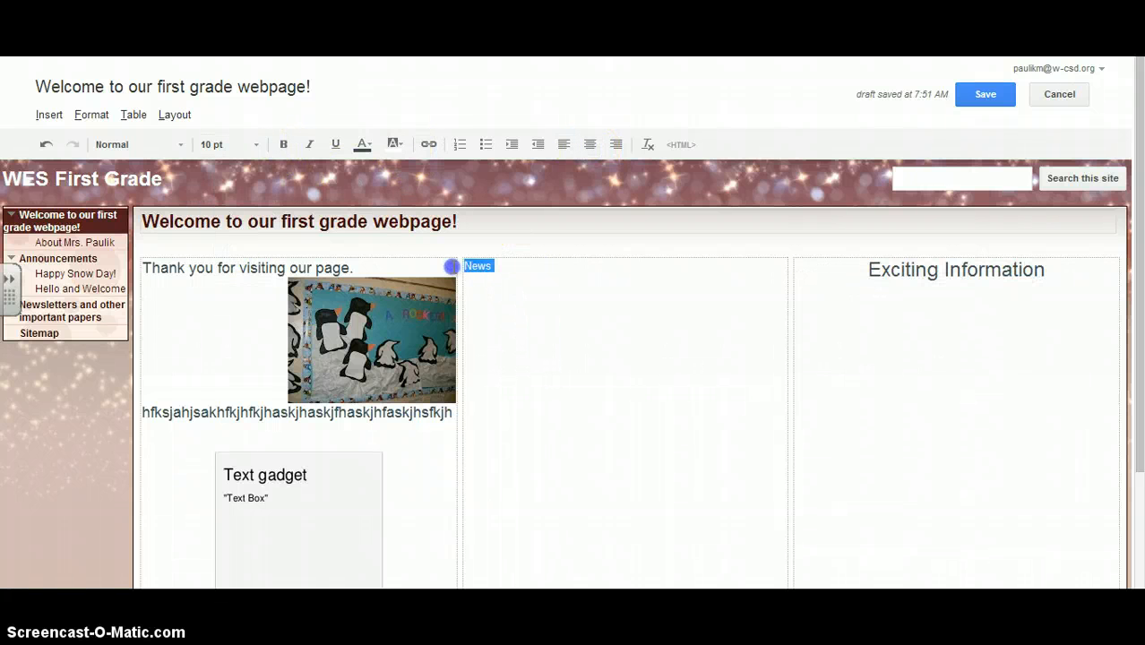
pyautogui.click(256, 144)
pyautogui.click(249, 257)
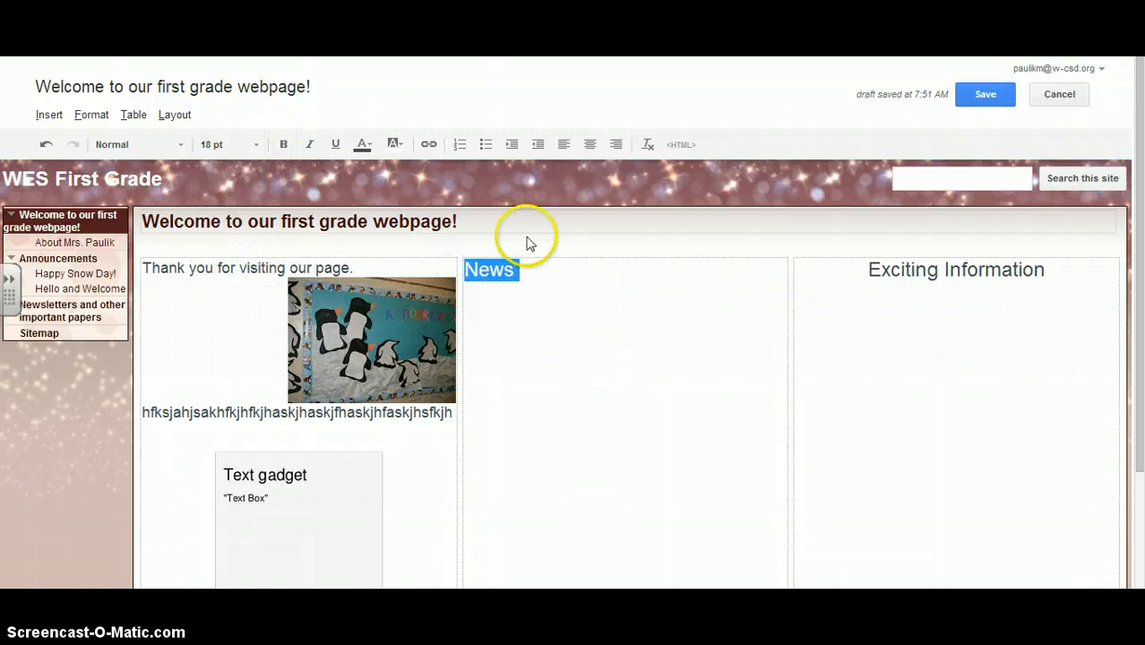
pyautogui.click(590, 145)
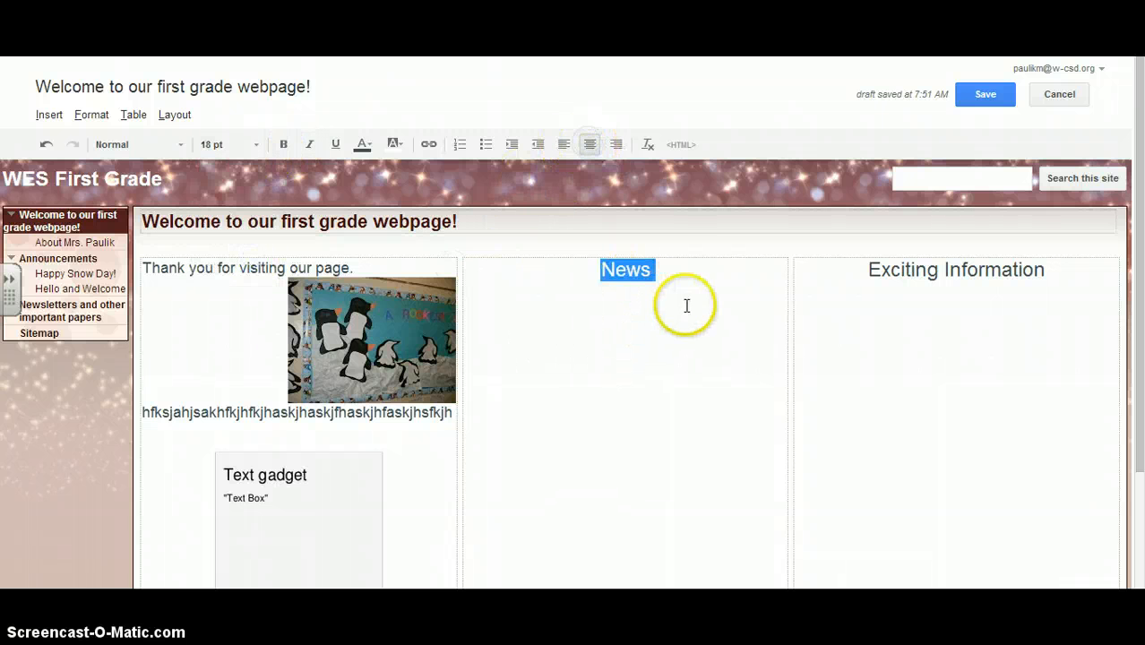
pyautogui.click(691, 265)
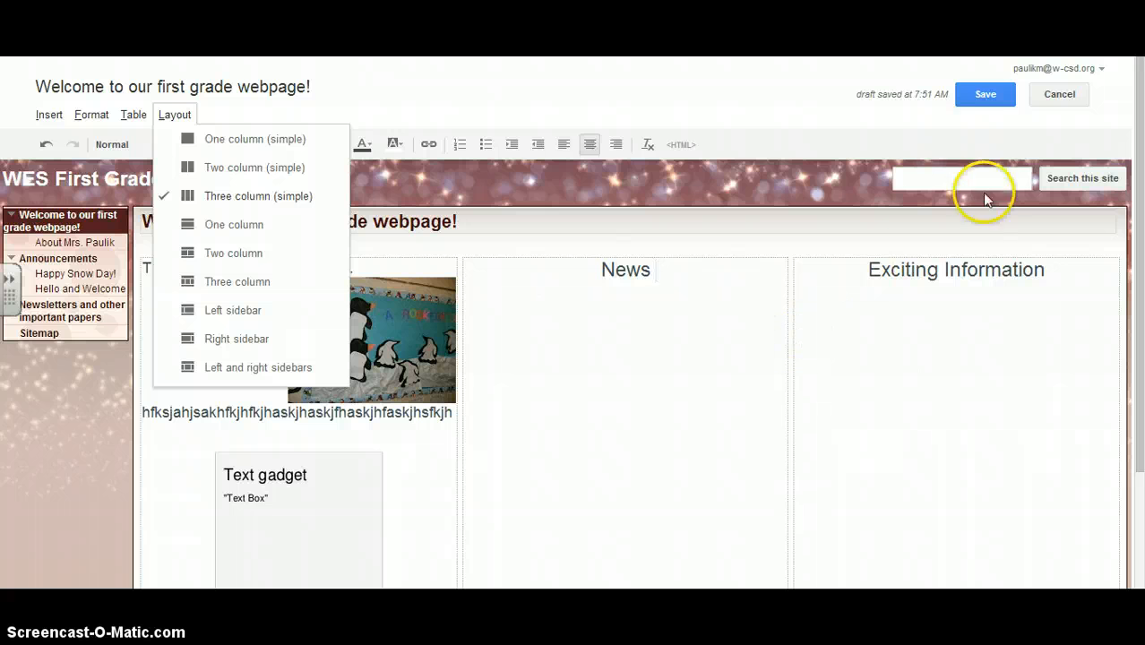
pyautogui.click(991, 97)
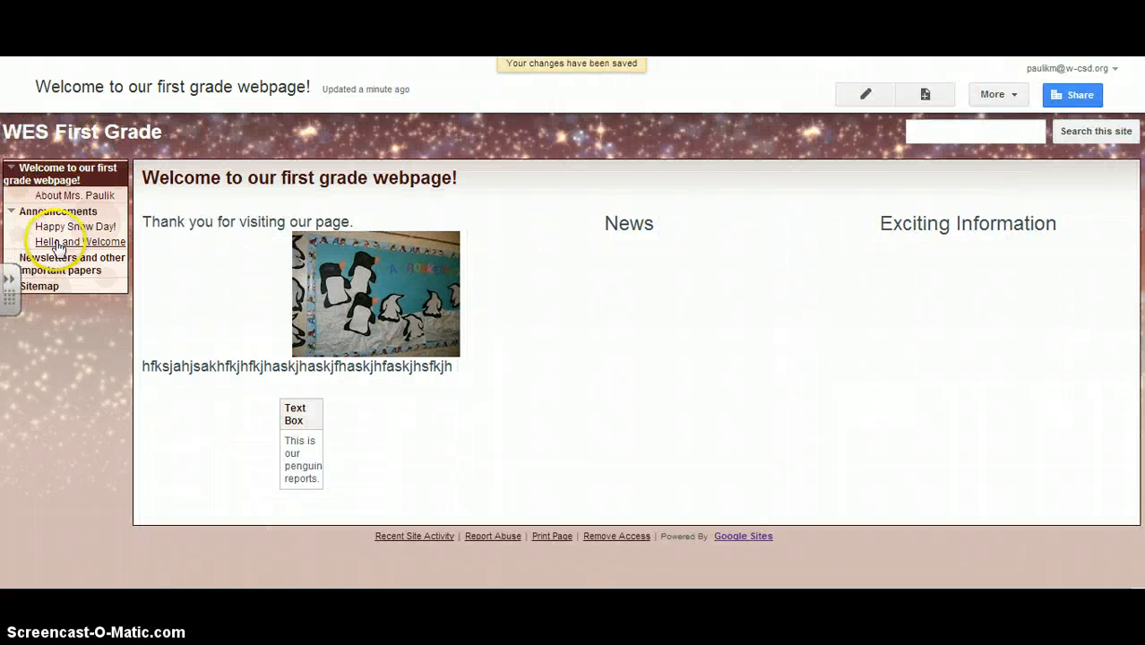
# Step: View the Newsletters and other important papers page and the teacher's About page, opening the latter for editing and saving it unchanged
pyautogui.click(57, 260)
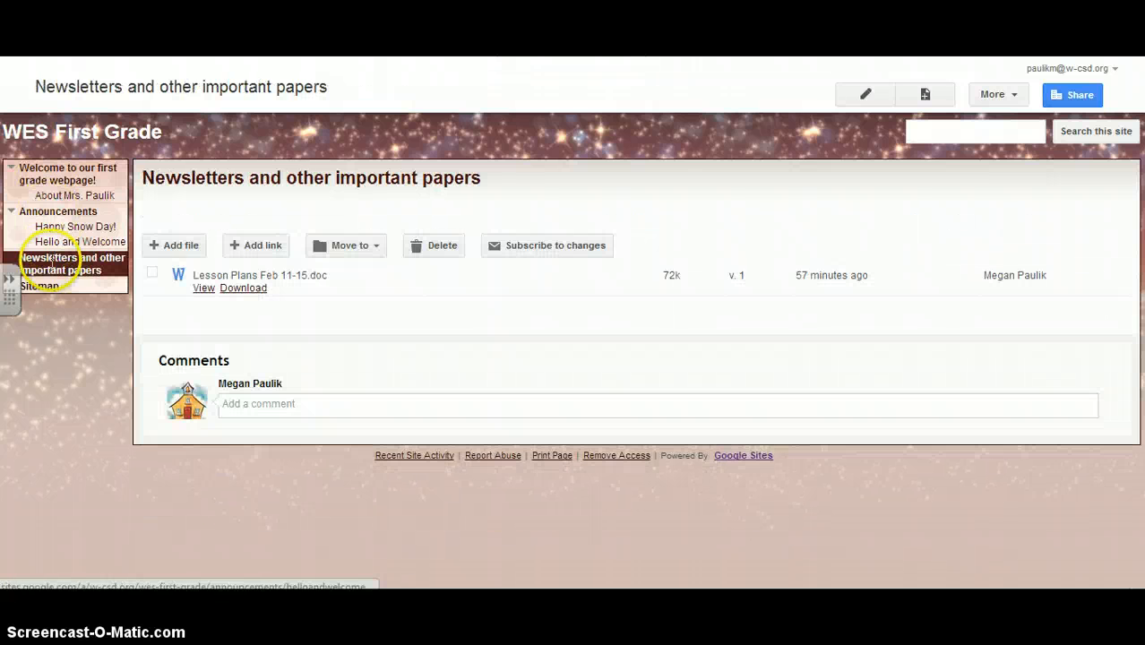
pyautogui.click(68, 196)
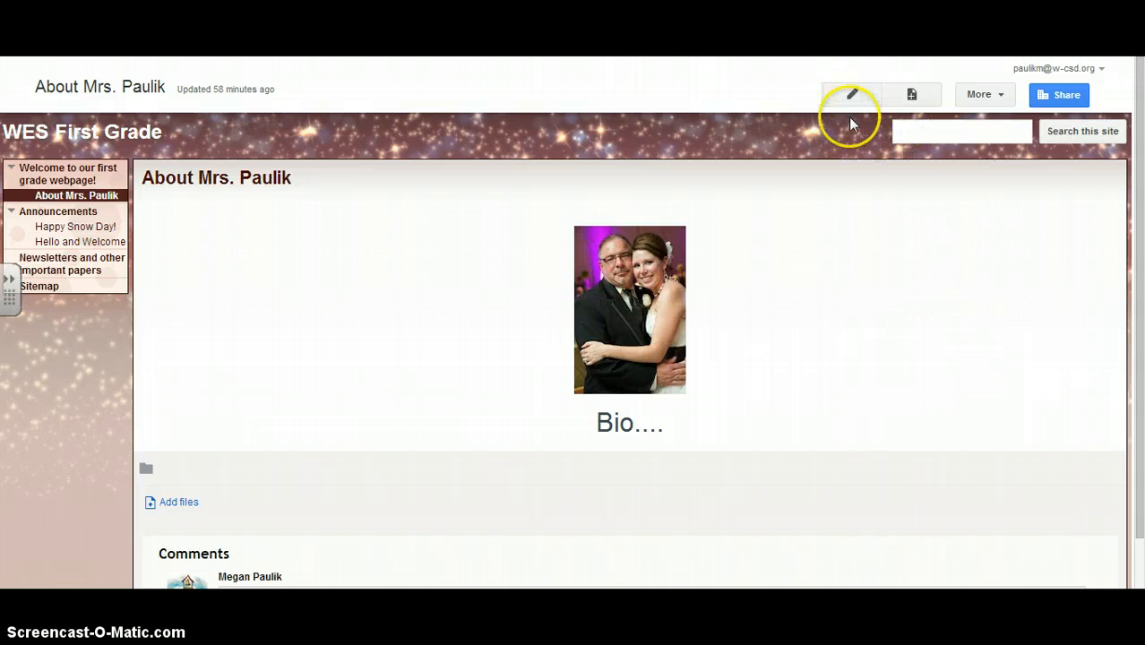
pyautogui.click(851, 101)
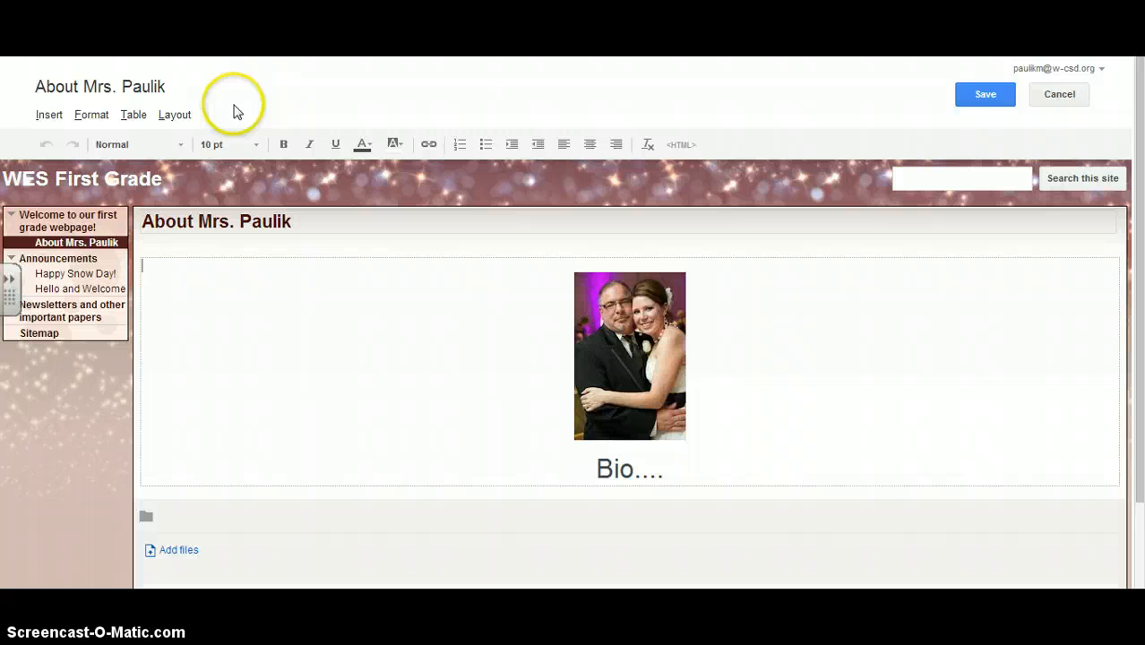
pyautogui.click(986, 104)
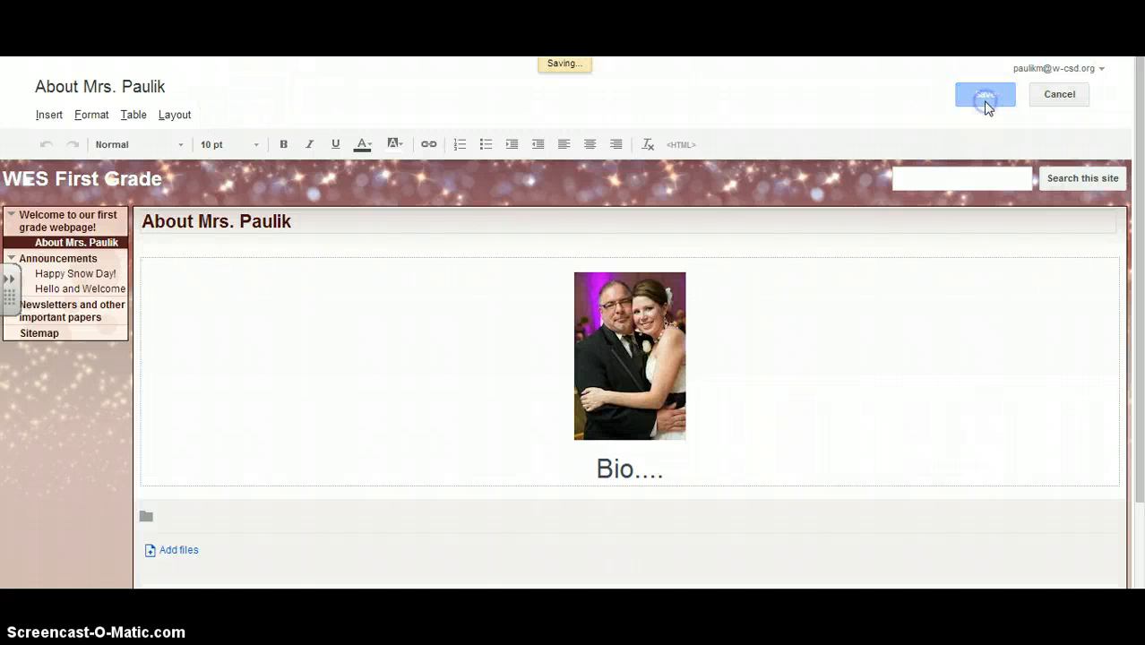